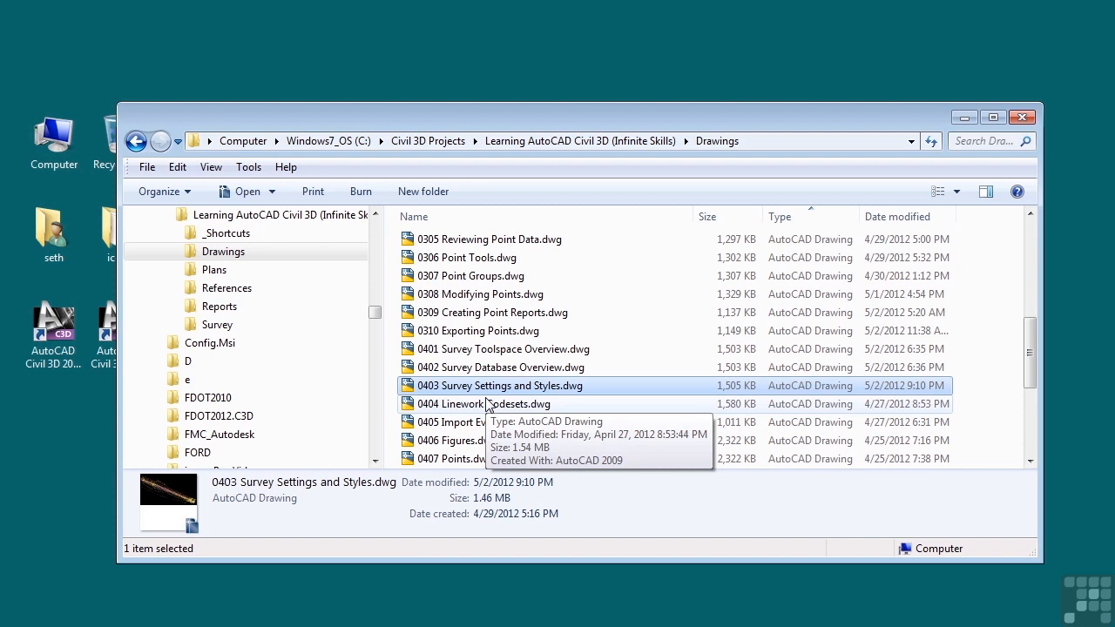
Step: Minimize the file browser and view the description key sets in the drawing's Point settings
left_click(964, 117)
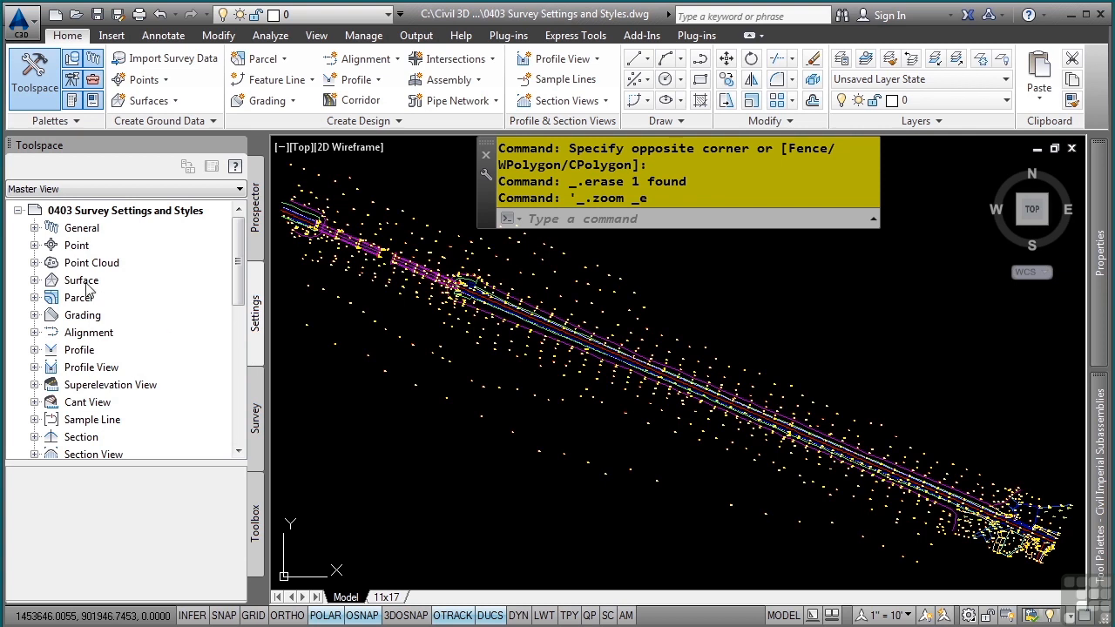
left_click(35, 245)
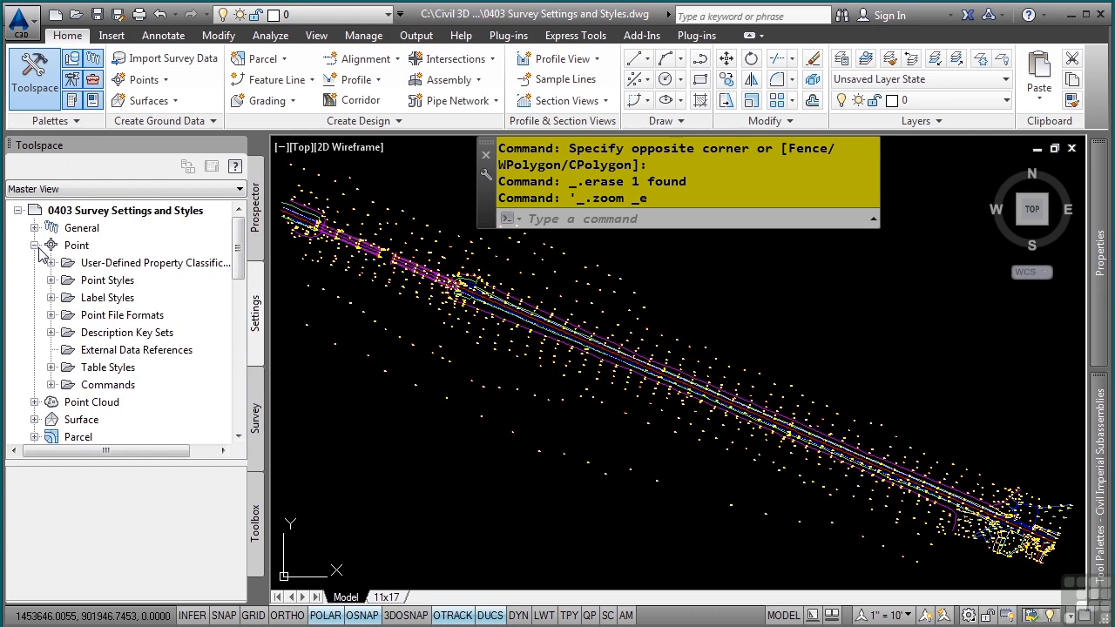
double_click(89, 335)
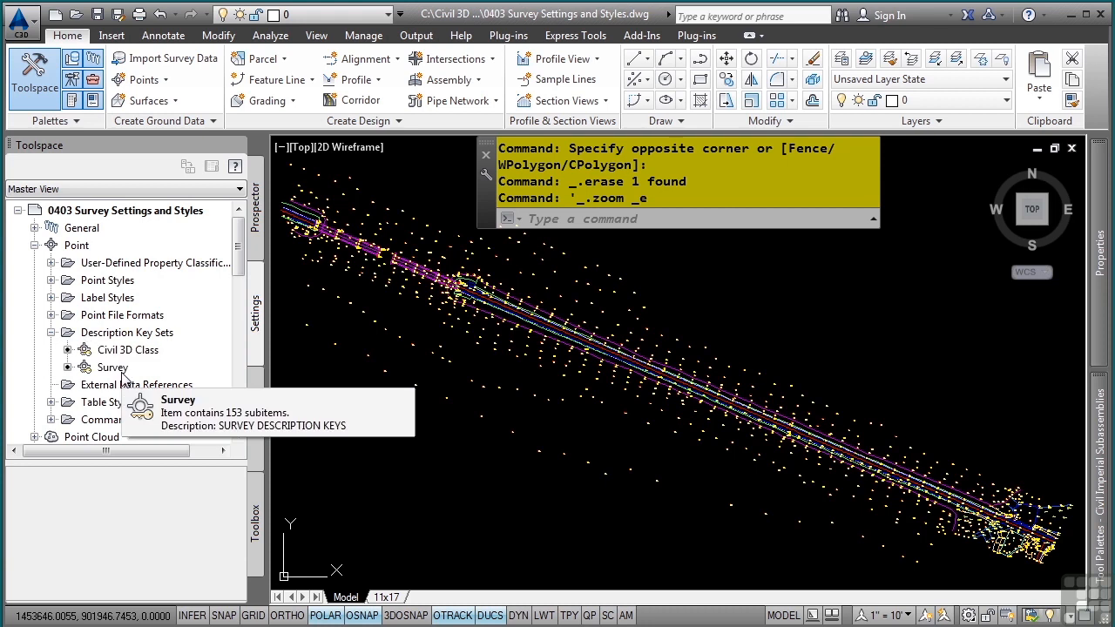
left_click(51, 333)
left_click(36, 245)
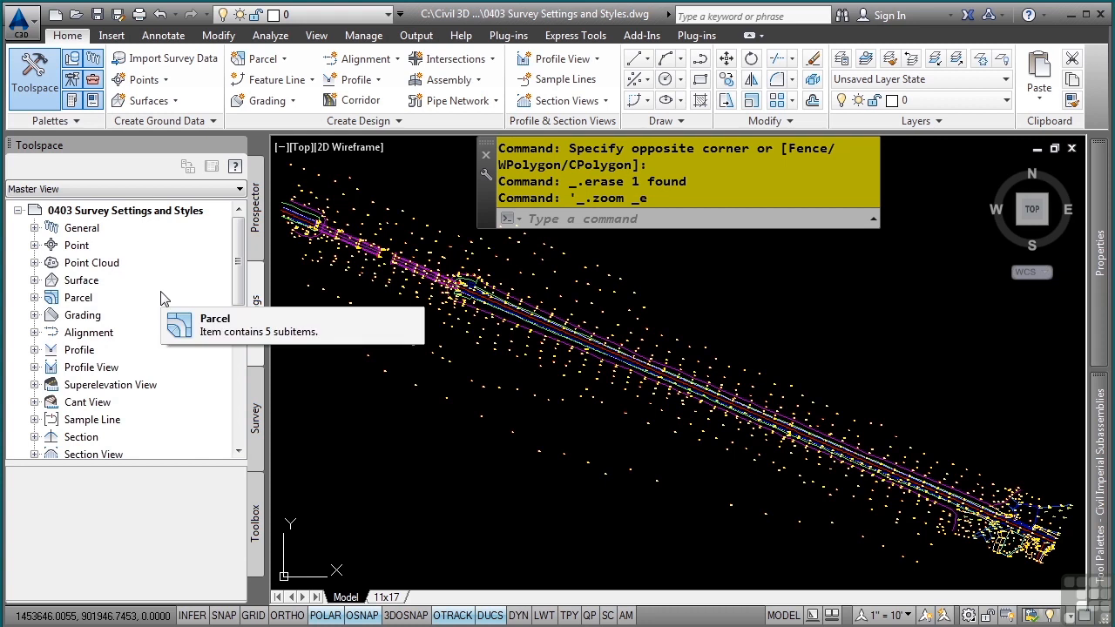
Step: List the figure styles within the Figures collection of the drawing's Survey settings
scroll(157, 298, "down", 1)
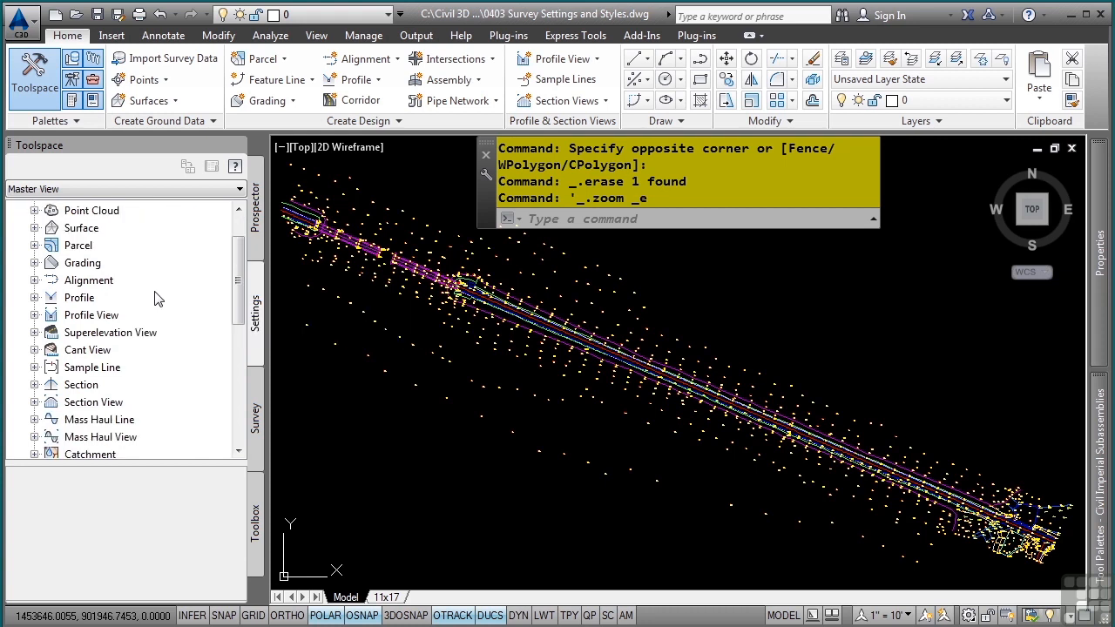
scroll(155, 299, "down", 2)
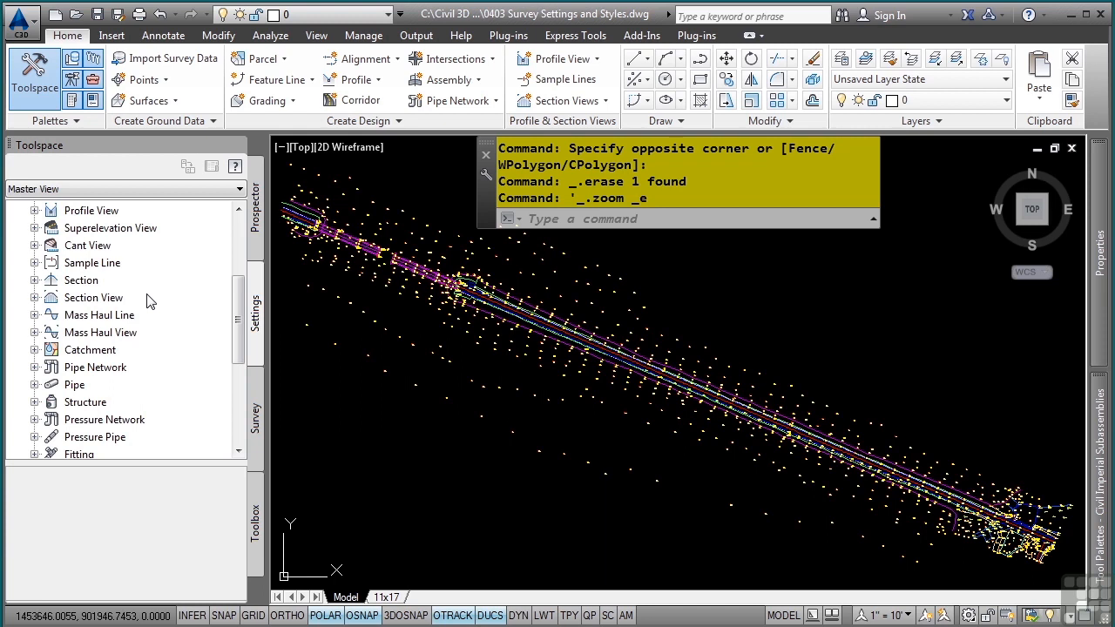
scroll(149, 299, "down", 4)
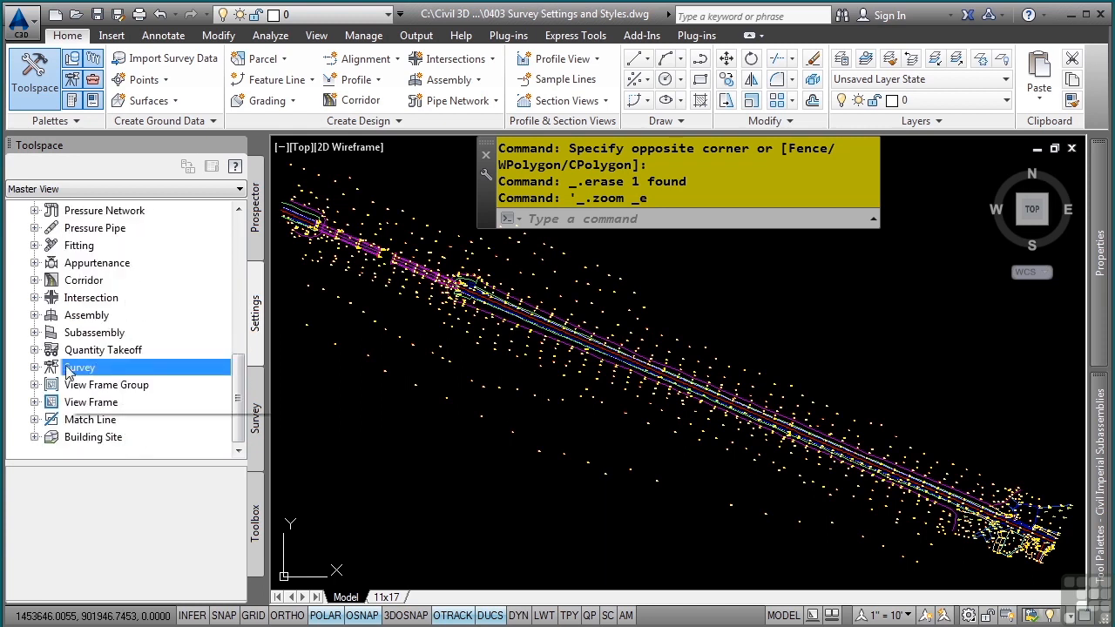
left_click(34, 366)
left_click(51, 401)
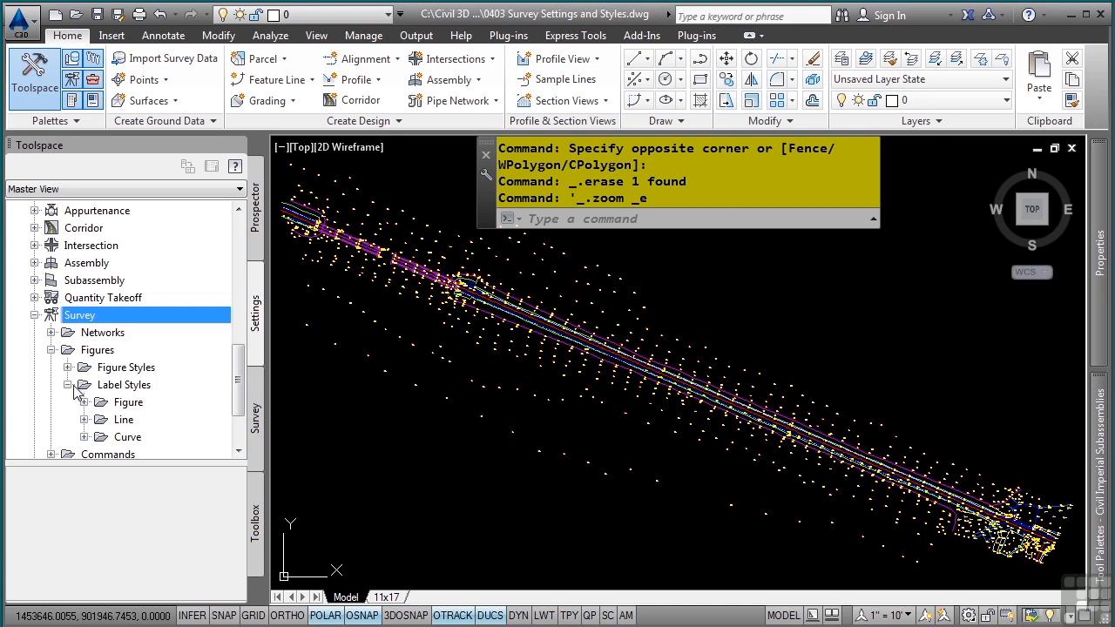
left_click(68, 385)
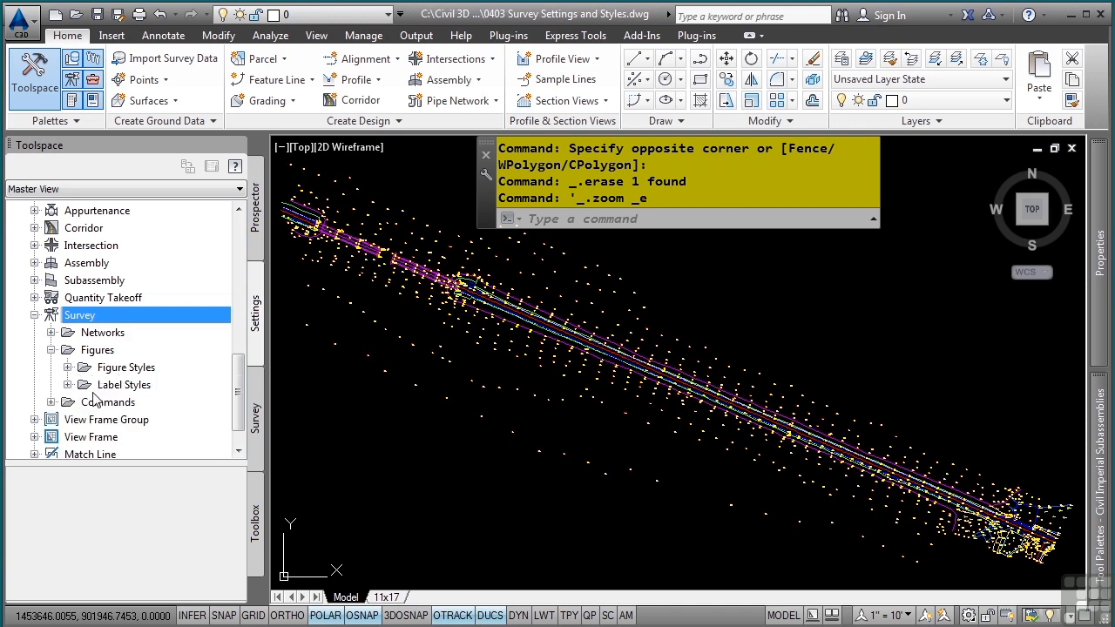
left_click(68, 367)
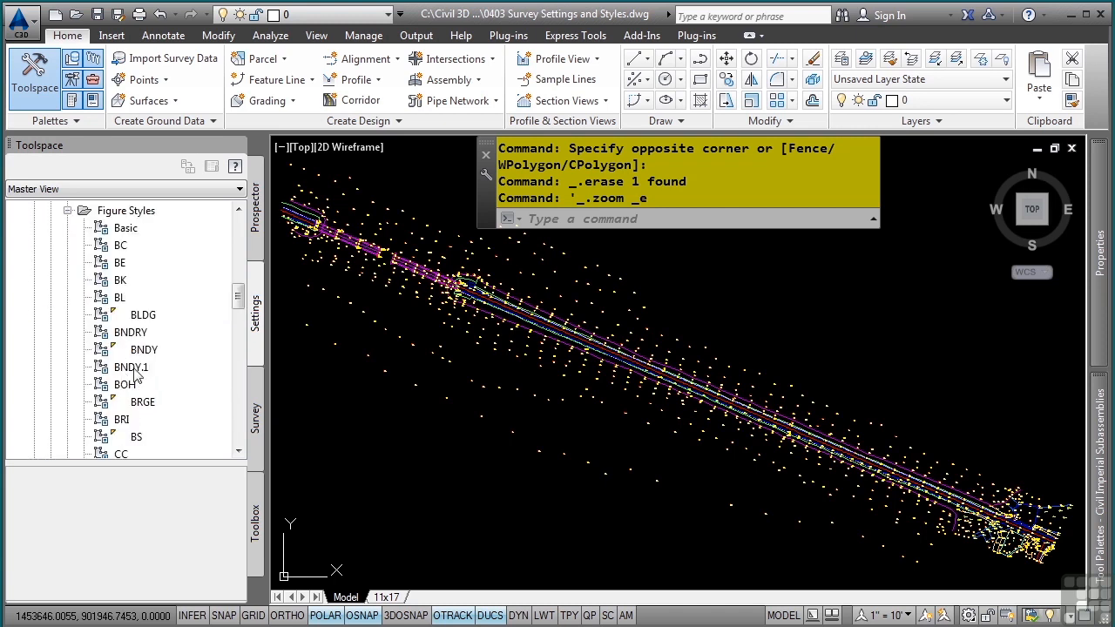
Step: Inspect the red road centerline figure in the drawing and check the commands offered for the Figure Styles collection
scroll(615, 357, "up", 5)
scroll(615, 357, "up", 4)
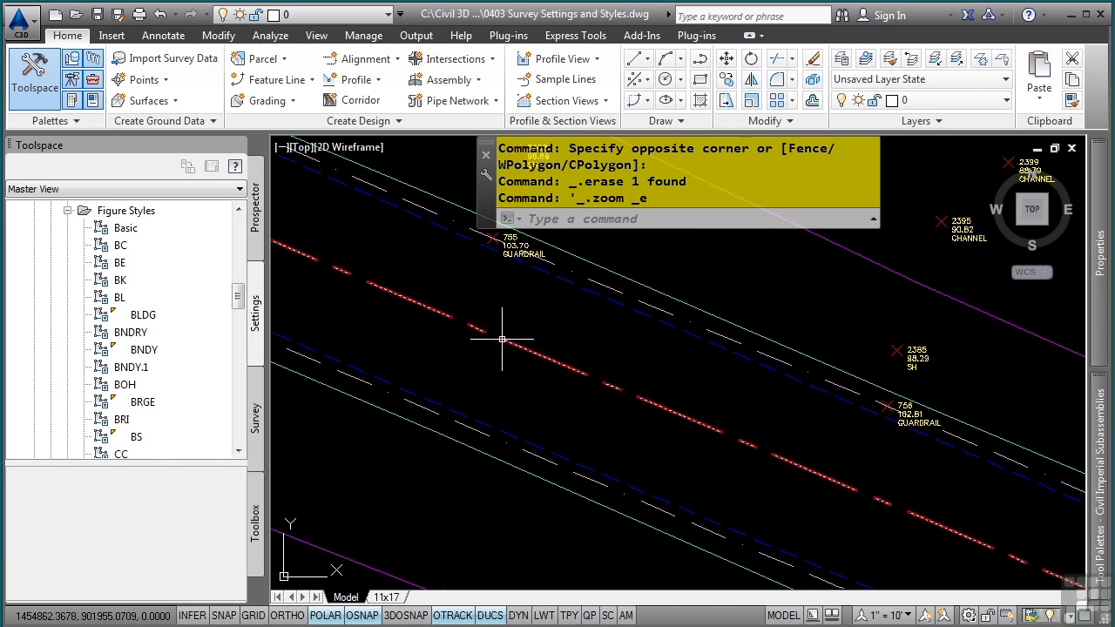
mouse_move(501, 339)
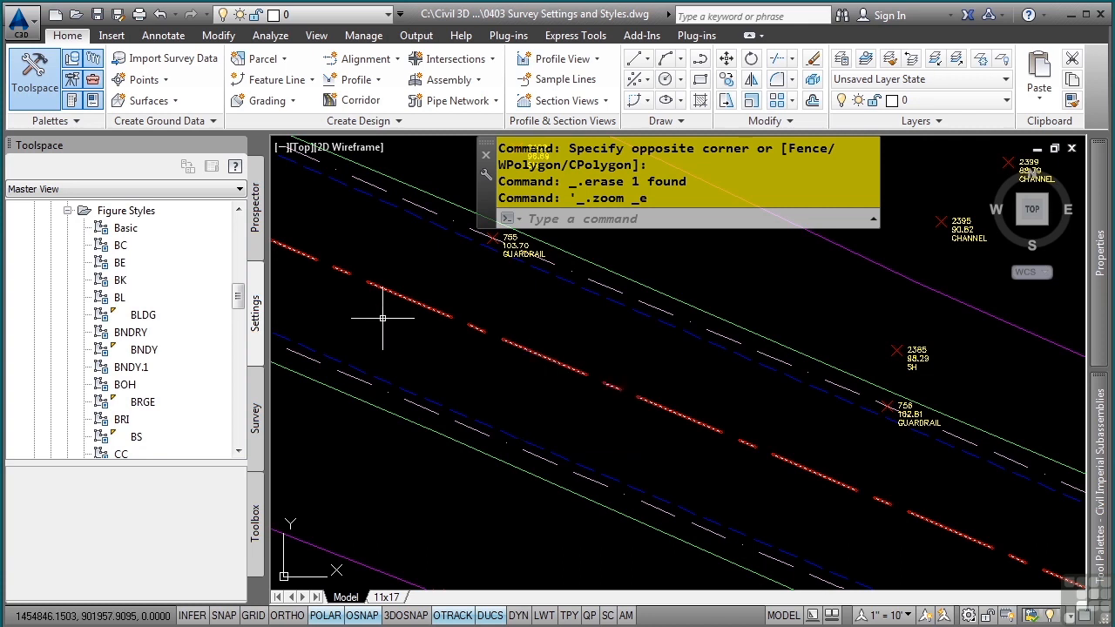
right_click(118, 213)
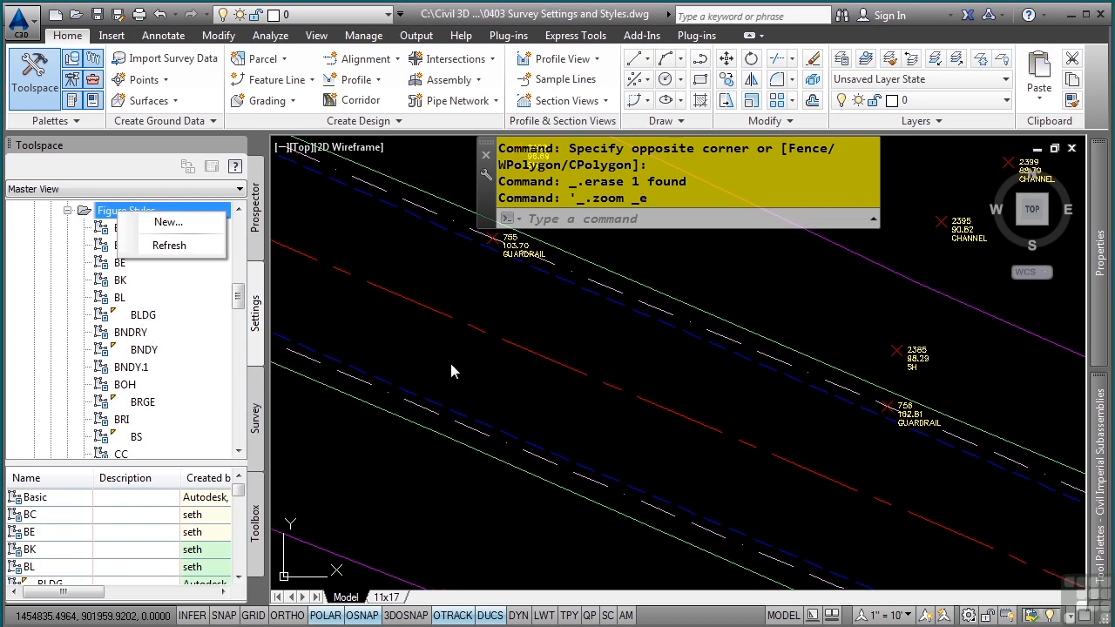
left_click(144, 370)
Step: Open the CROWN figure style for editing and view its general information
scroll(148, 372, "down", 2)
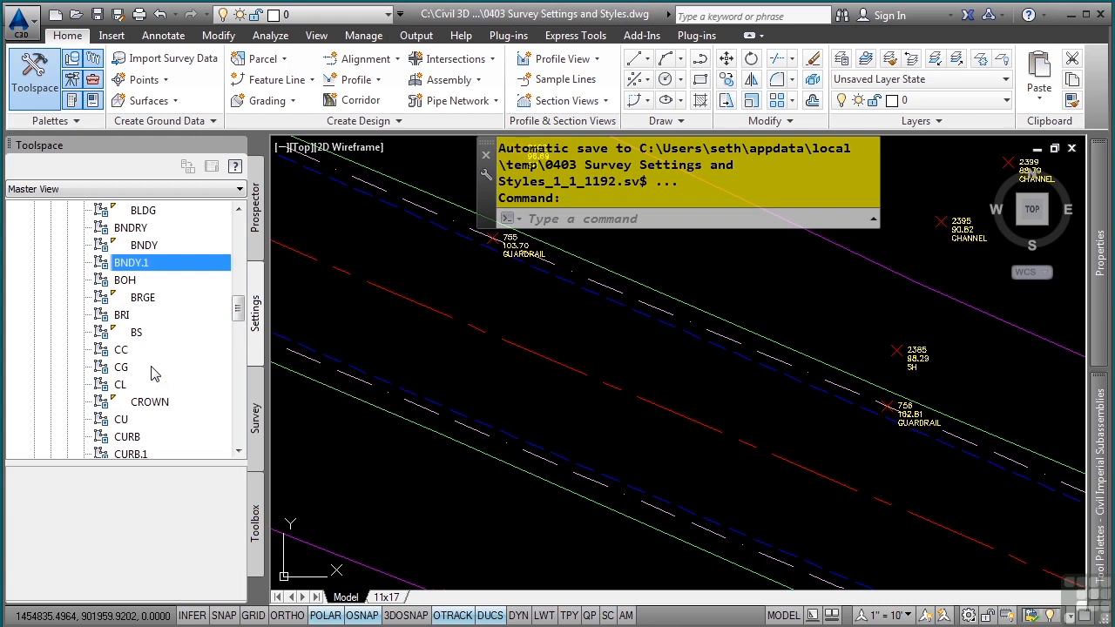
scroll(151, 372, "down", 2)
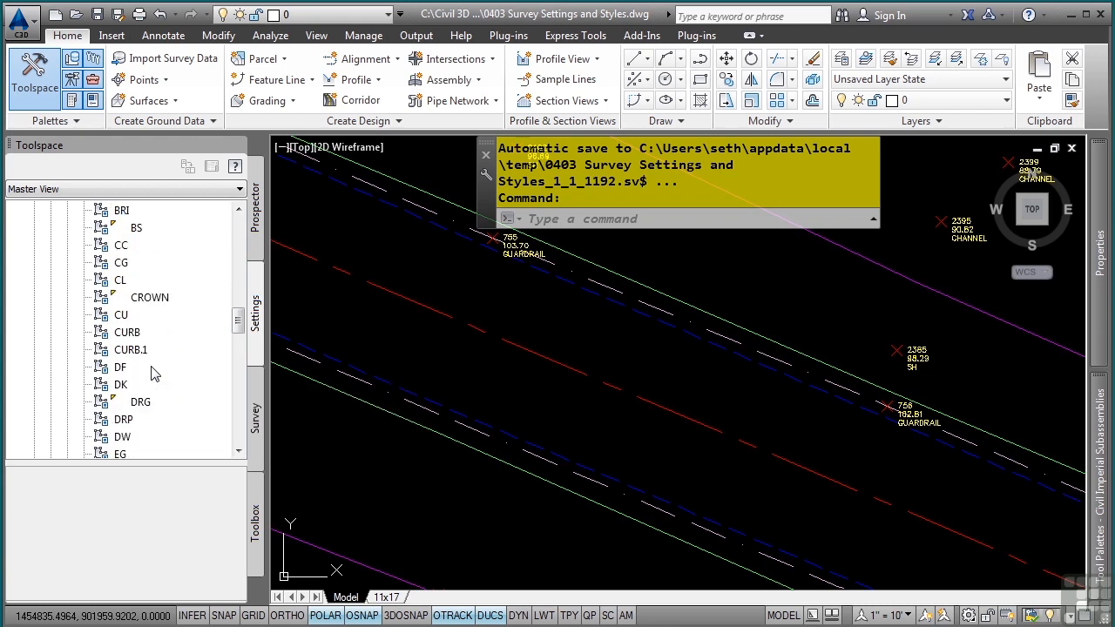
mouse_move(151, 308)
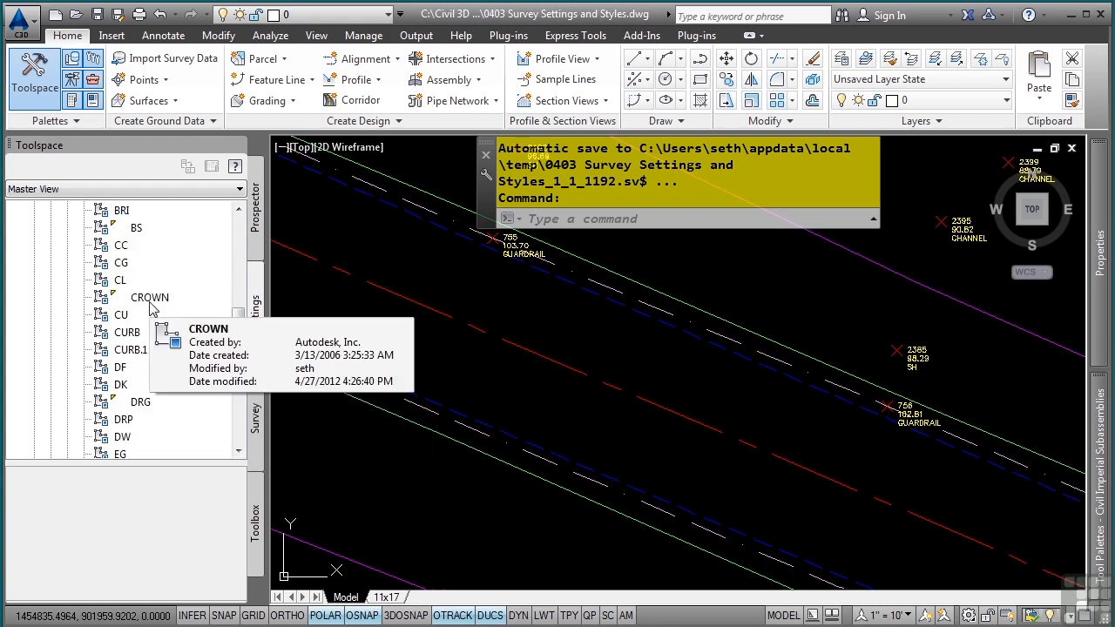
double_click(151, 305)
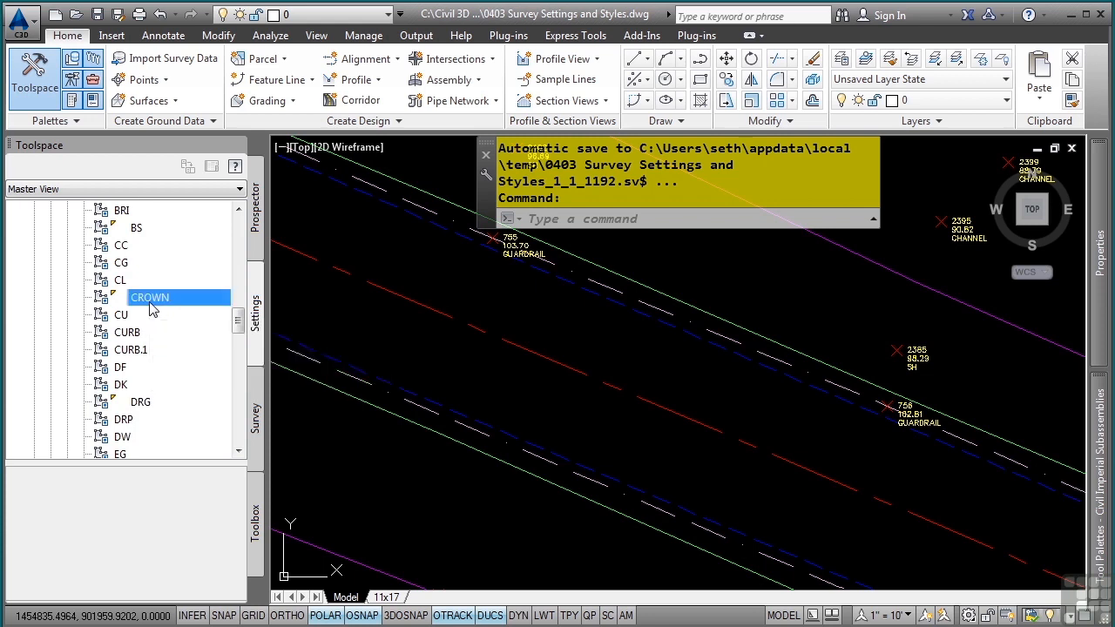
left_click(310, 149)
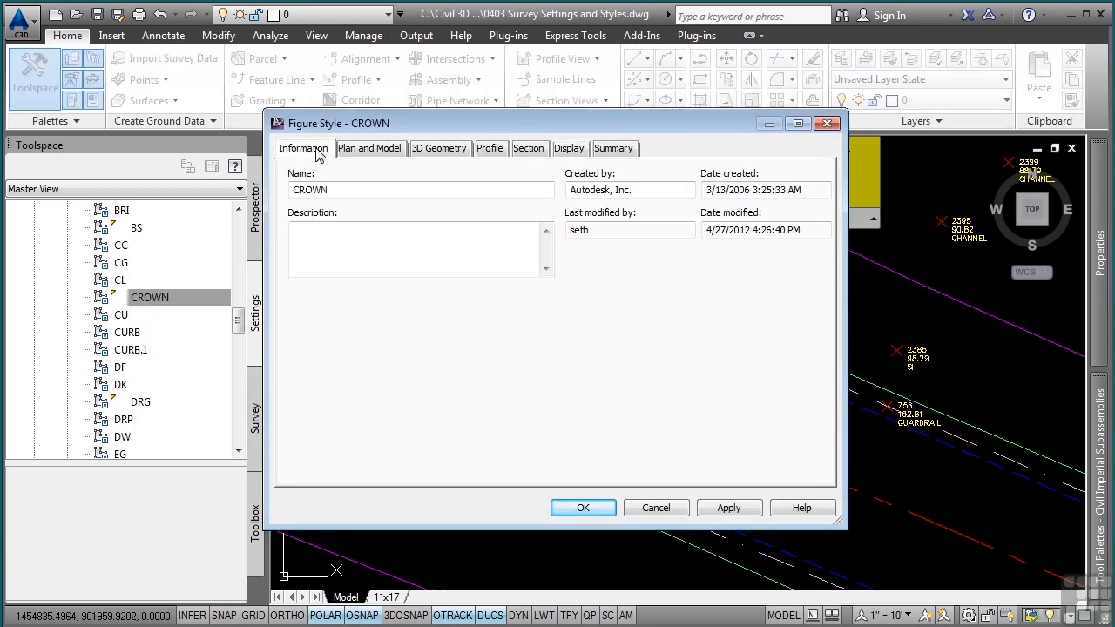
Step: Review the CROWN style's plan and model markers, 3D geometry, profile, section and display settings
left_click(366, 151)
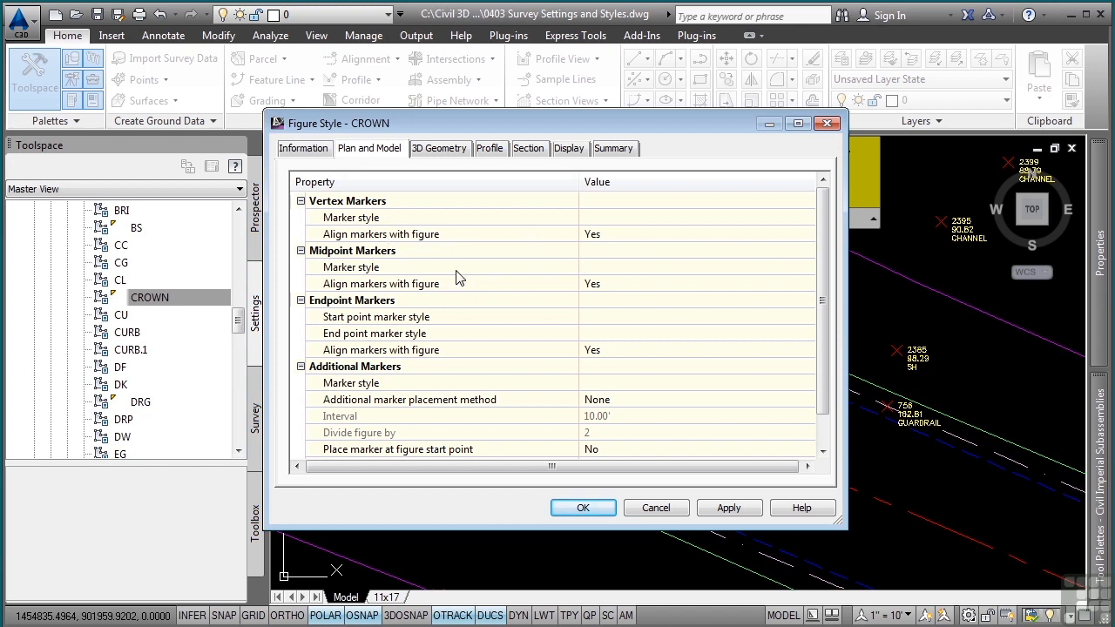
left_click(454, 153)
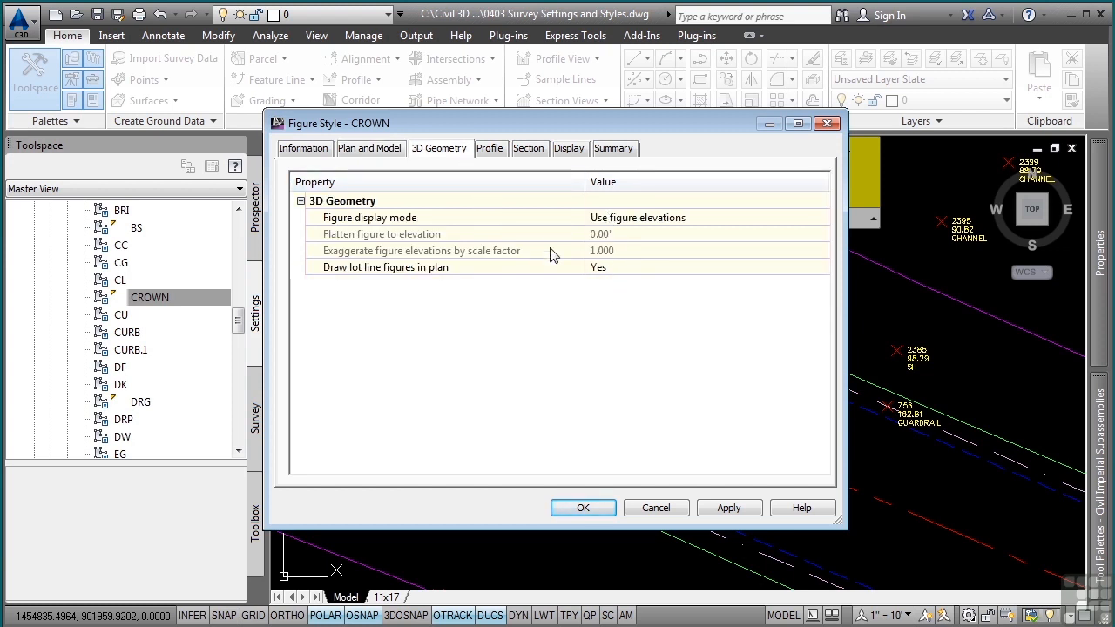
left_click(492, 149)
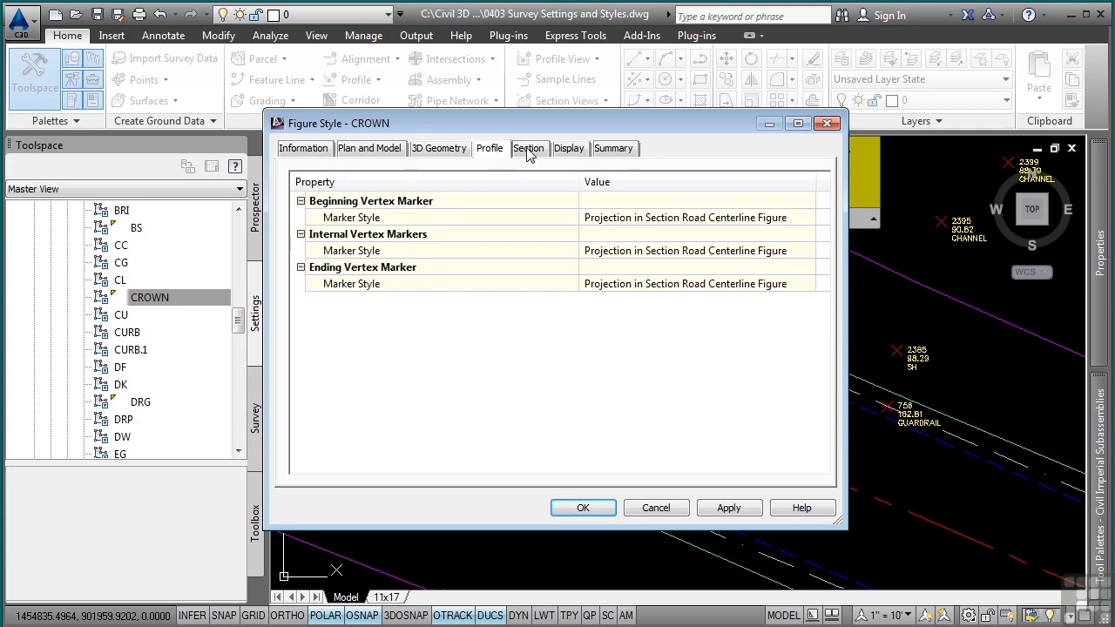
left_click(527, 150)
left_click(571, 152)
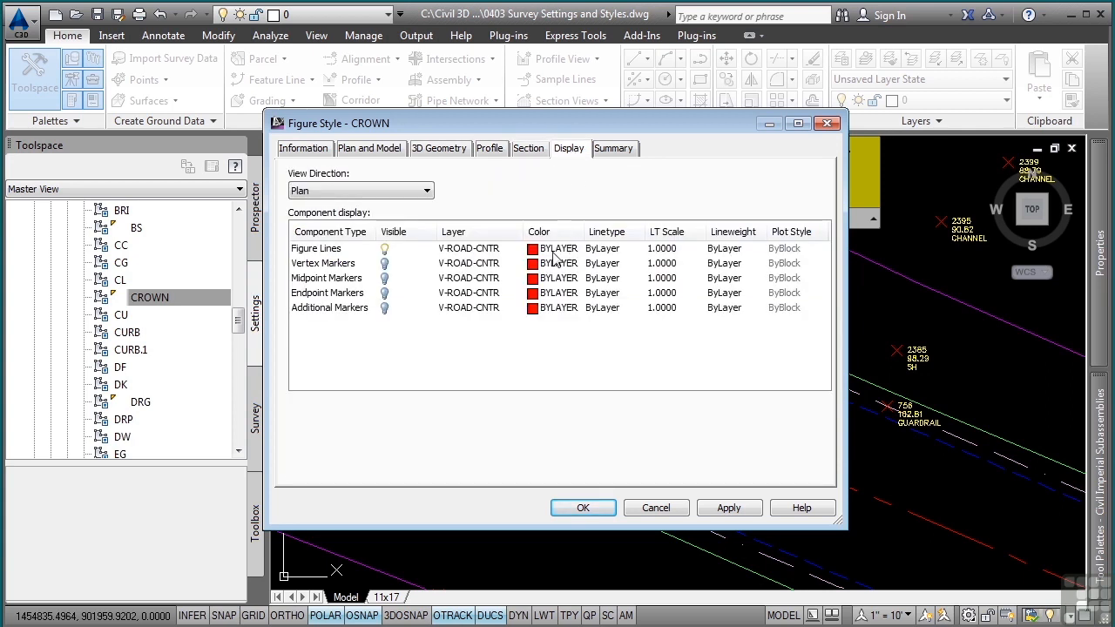
Step: Check the CROWN style's available view directions and its component layers against the drawing, and close the style
left_click(381, 193)
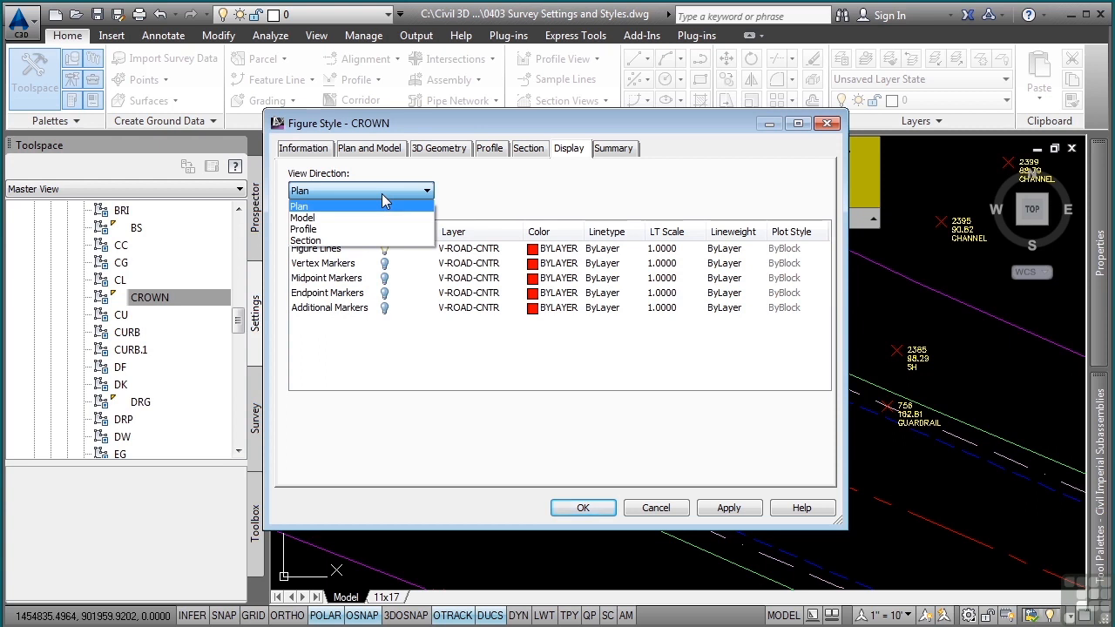
left_click(502, 204)
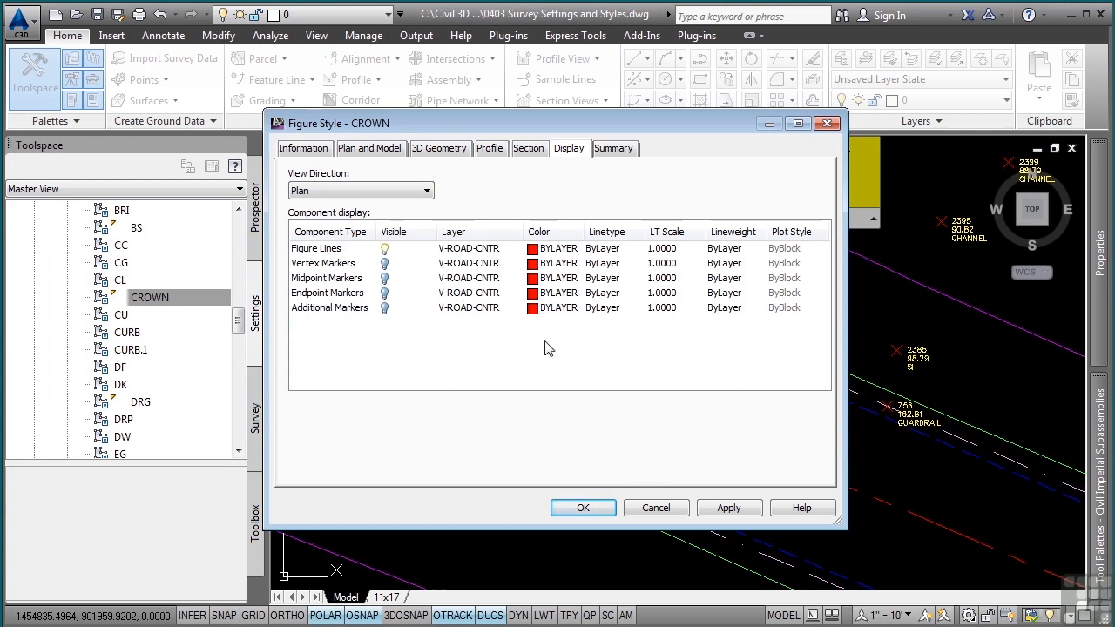
mouse_move(612, 118)
left_mouse_down()
mouse_move(517, 122)
mouse_move(355, 102)
left_mouse_up()
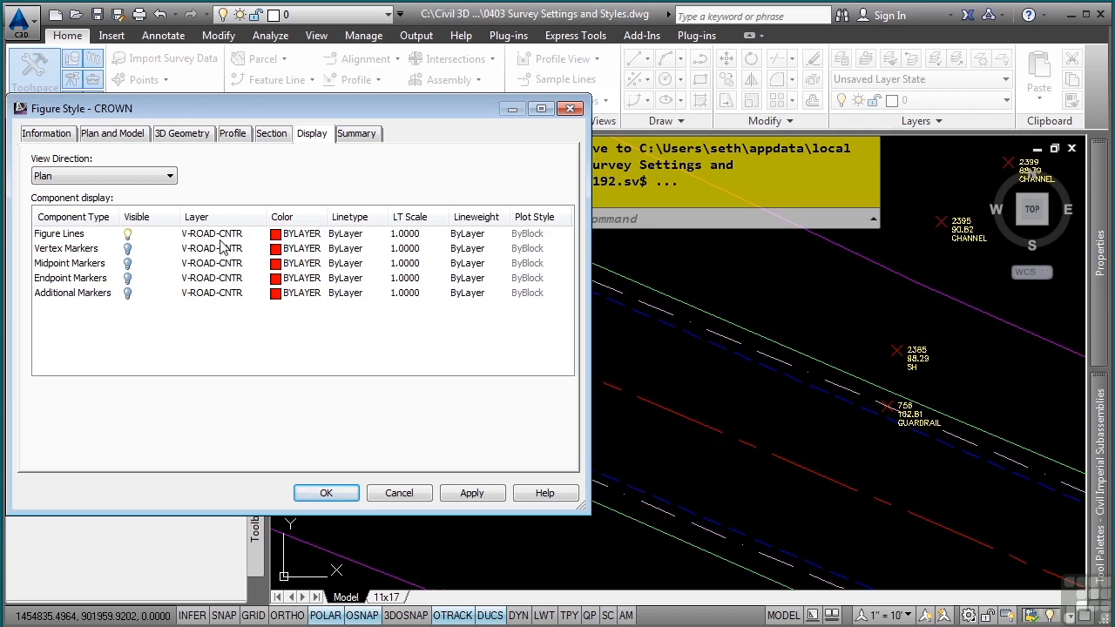
left_click(326, 493)
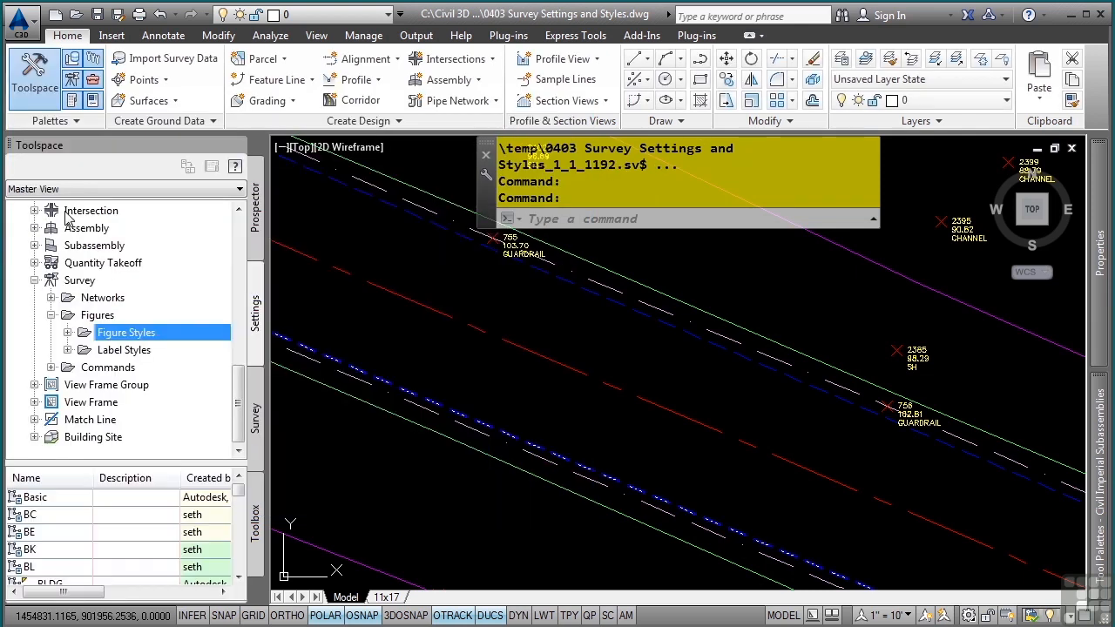
Step: List the line label styles available for survey figures
left_click(68, 349)
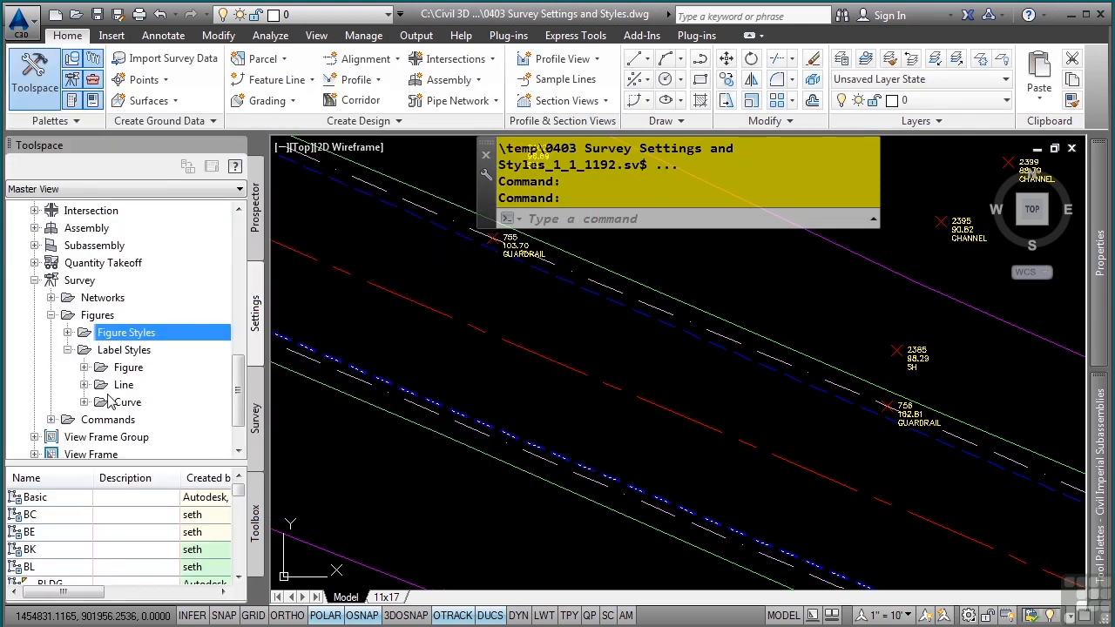
left_click(85, 385)
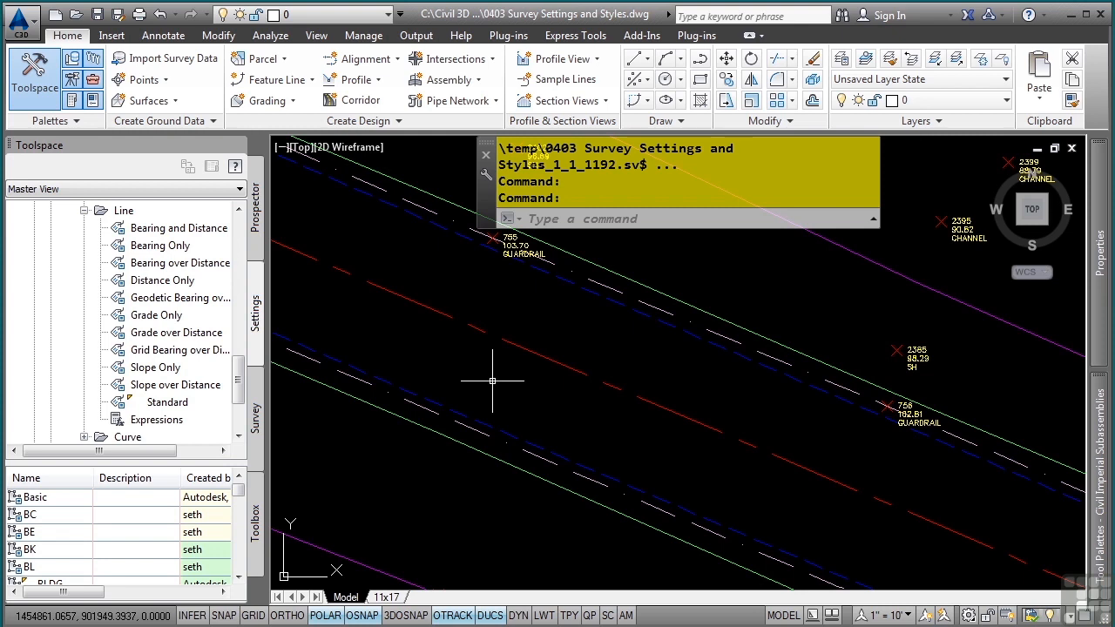
mouse_move(387, 292)
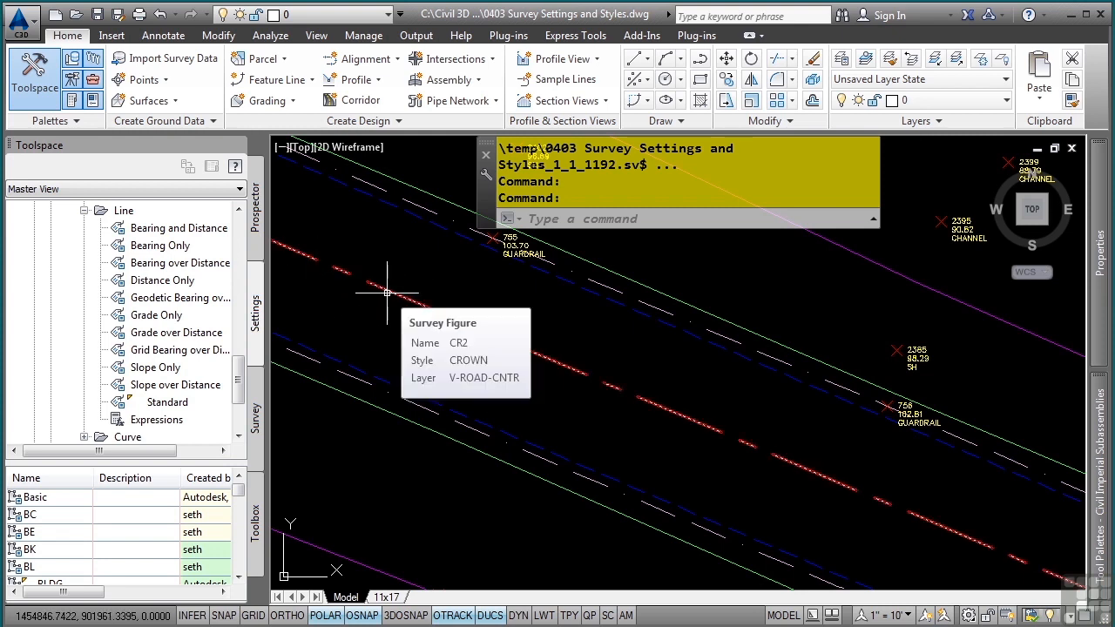
Step: Add a single-segment label to the BRGE8 bridge figure between points 3061 and 3060
scroll(485, 305, "down", 5)
mouse_move(485, 306)
middle_mouse_down()
mouse_move(589, 461)
mouse_move(551, 435)
mouse_move(740, 505)
middle_mouse_up()
middle_click_drag(403, 383, 701, 484)
scroll(566, 401, "up", 6)
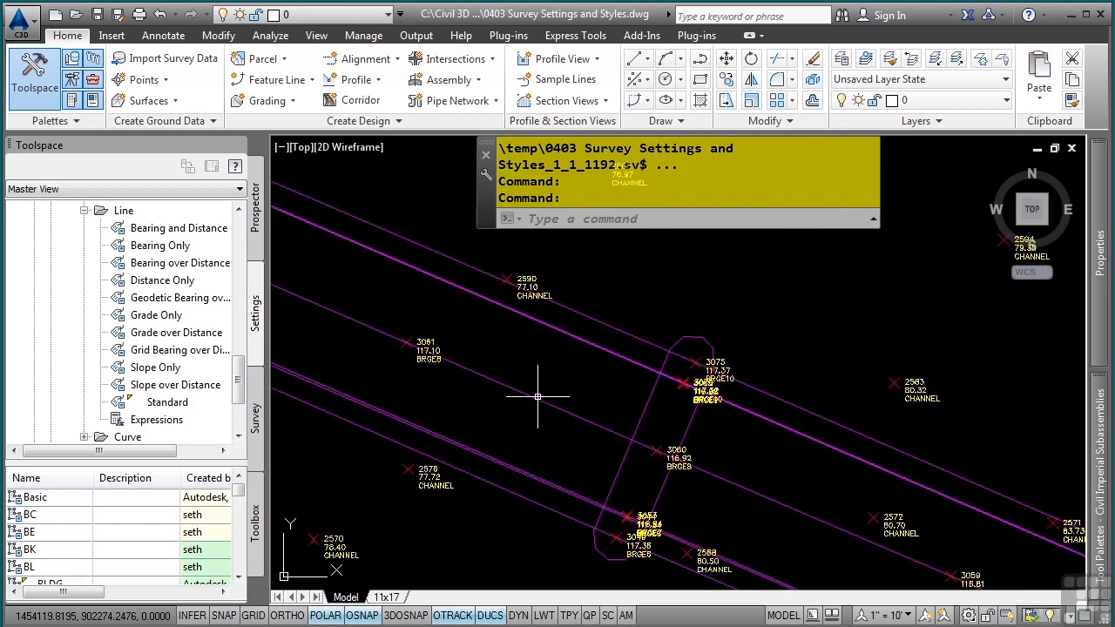
left_click(537, 398)
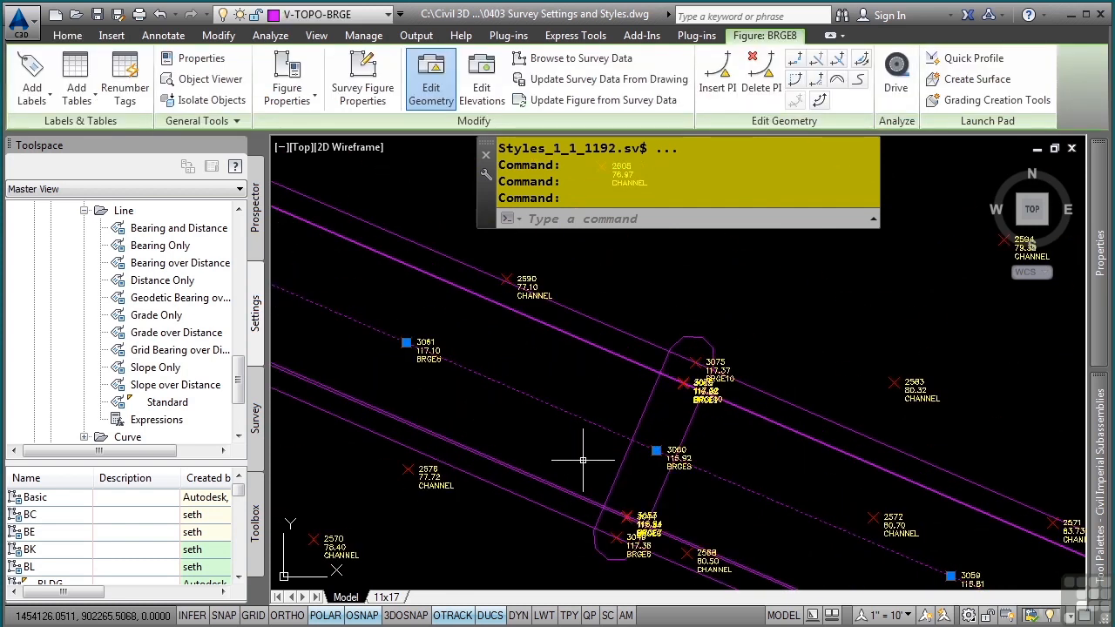
mouse_move(503, 384)
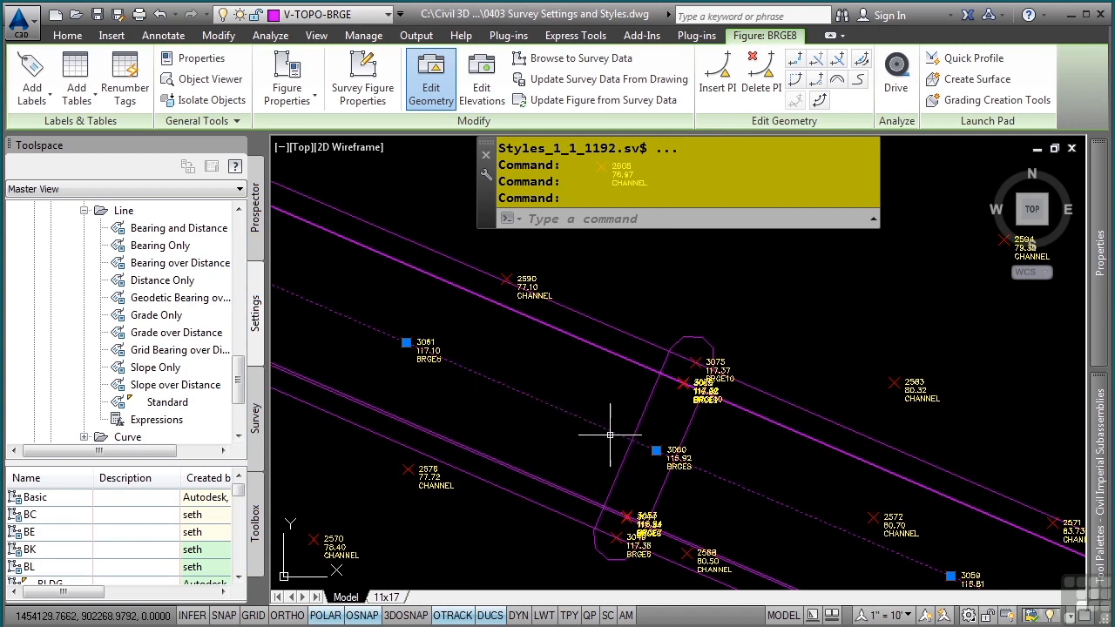
left_click(34, 100)
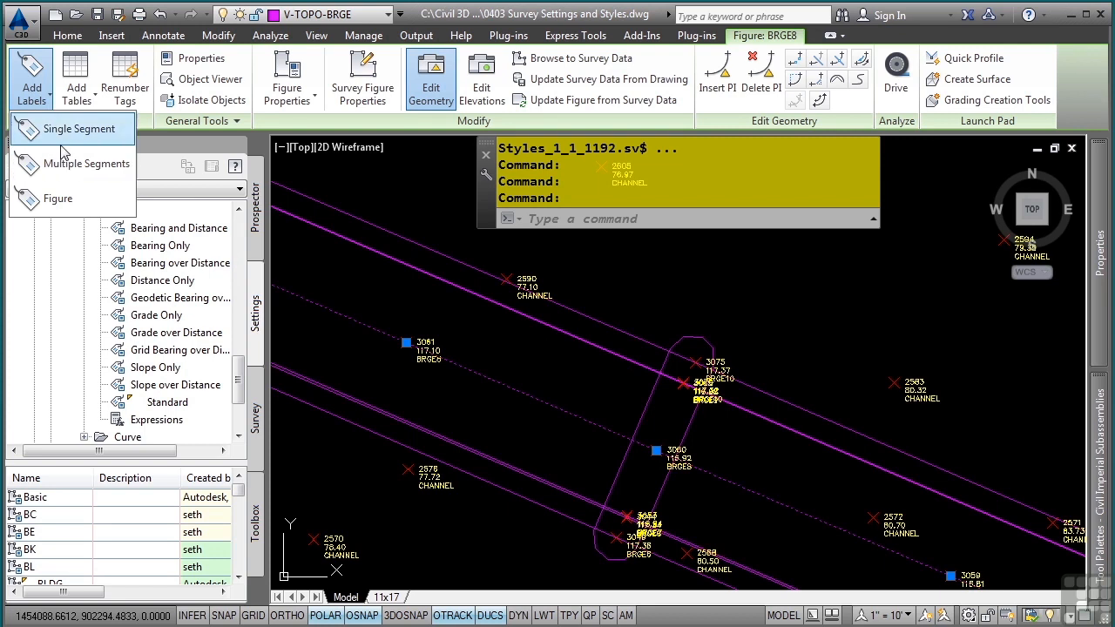
left_click(39, 128)
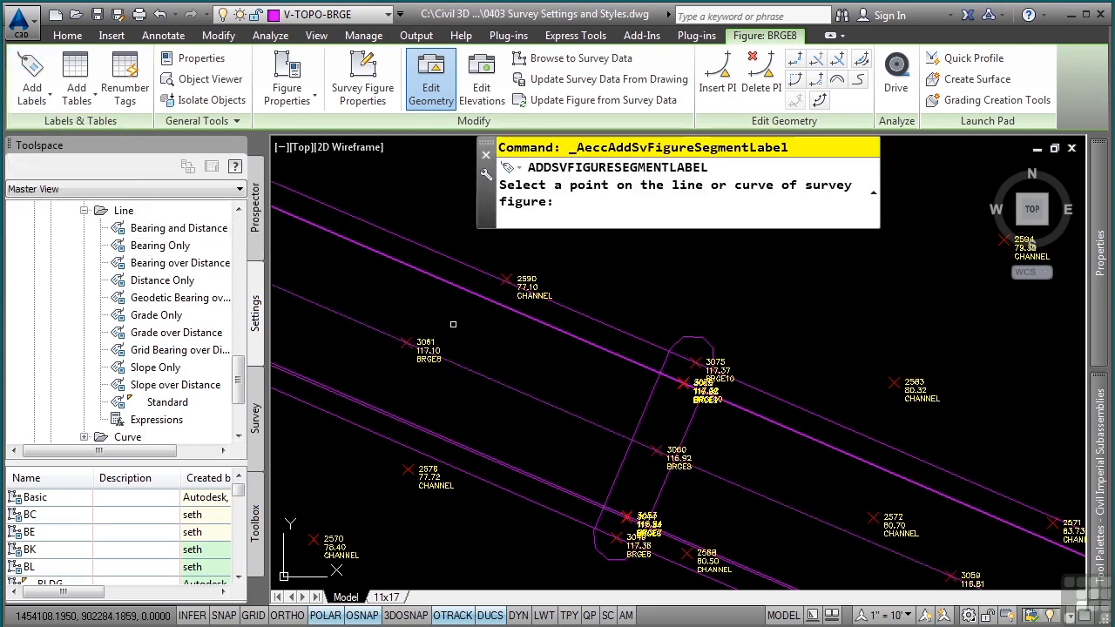
left_click(585, 414)
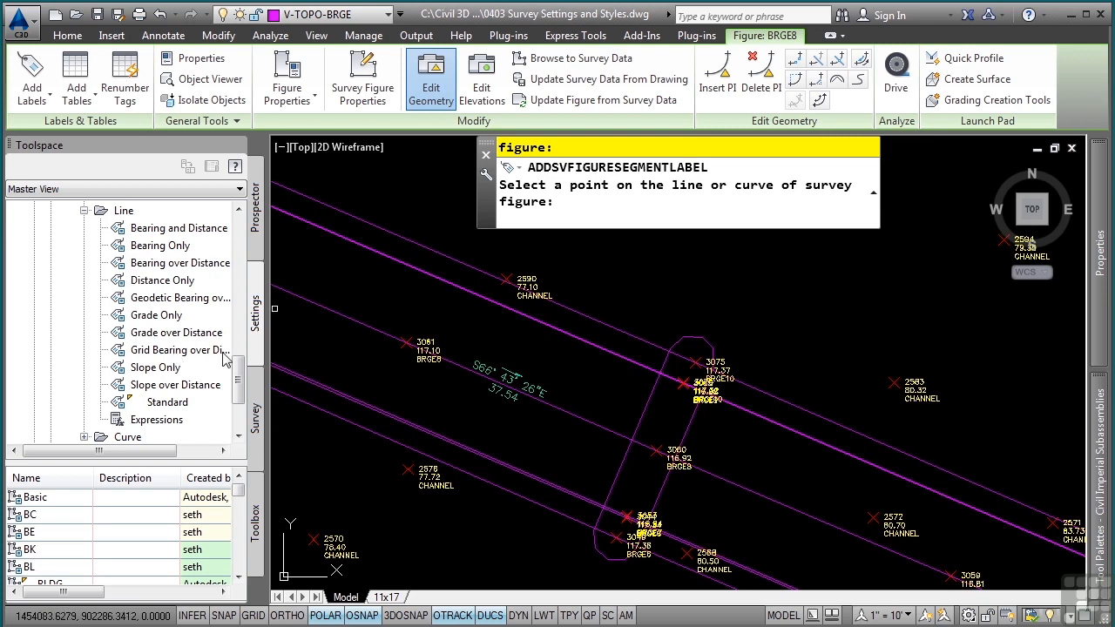
Step: End the segment labeling on the BRGE8 figure and clear the selection
left_click_drag(240, 379, 239, 394)
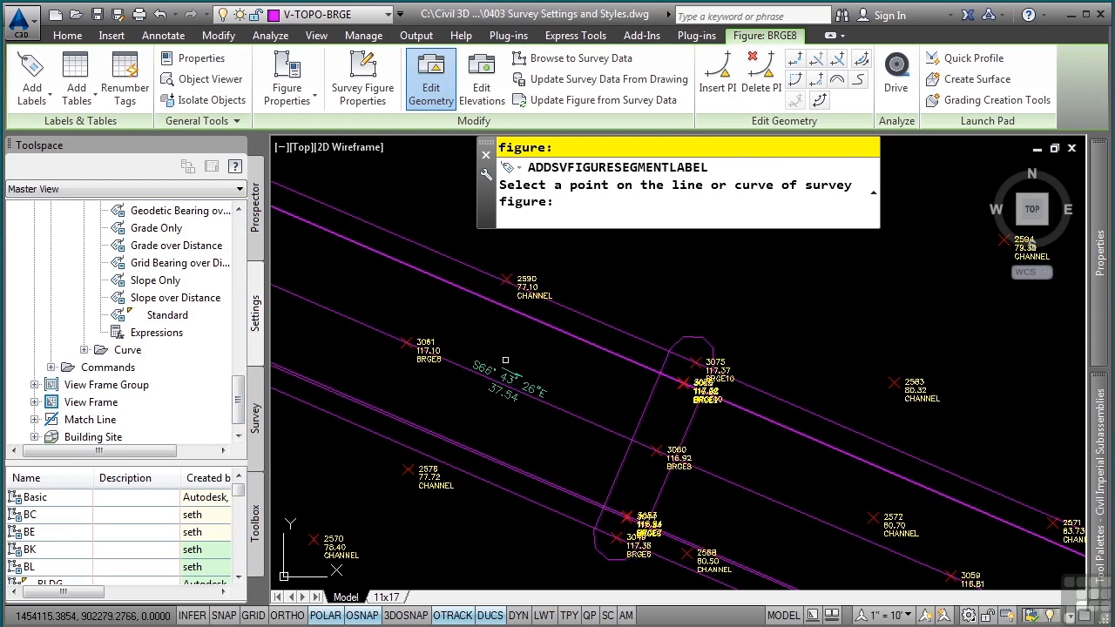
key("Escape")
key("Escape")
key("Escape")
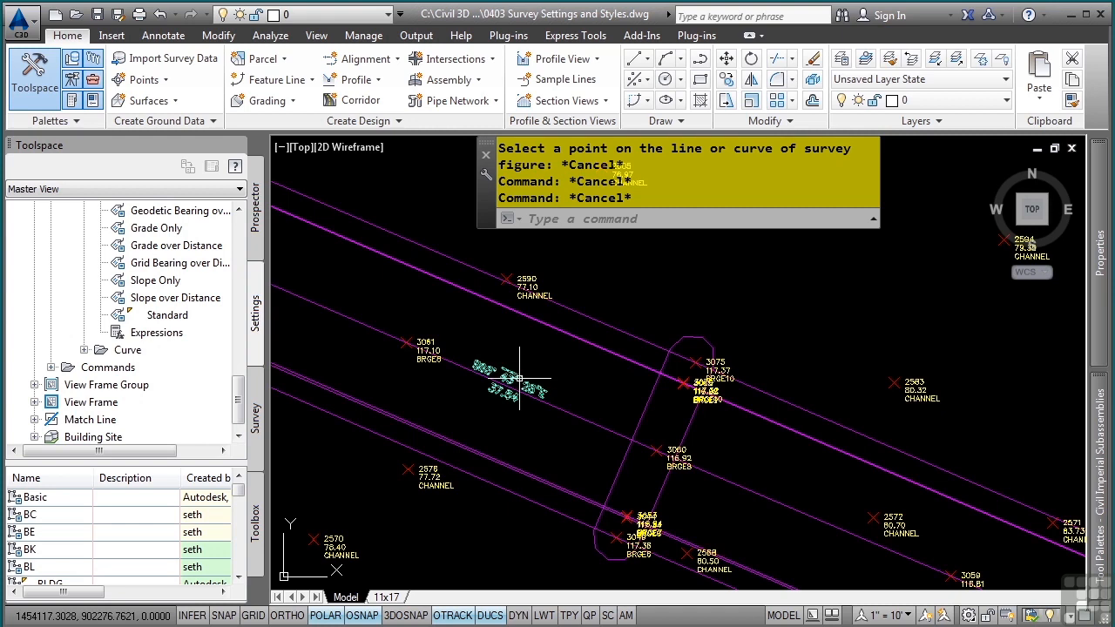
Step: Reverse and flip the segment label between points 3061 and 3060, and reset it to its original state
left_click(520, 376)
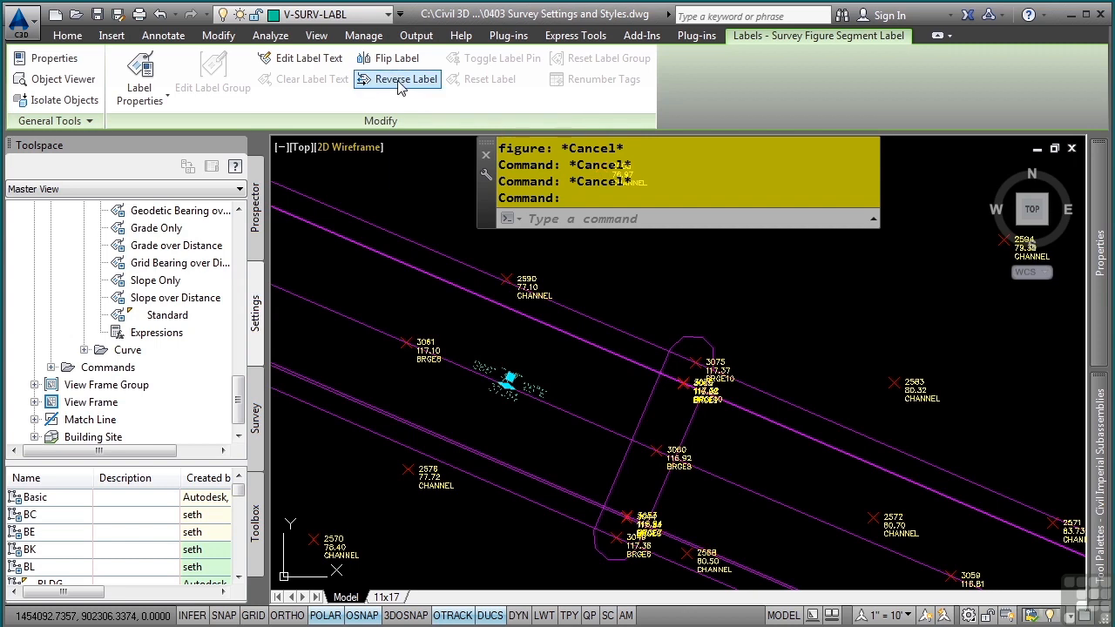
scroll(495, 345, "up", 4)
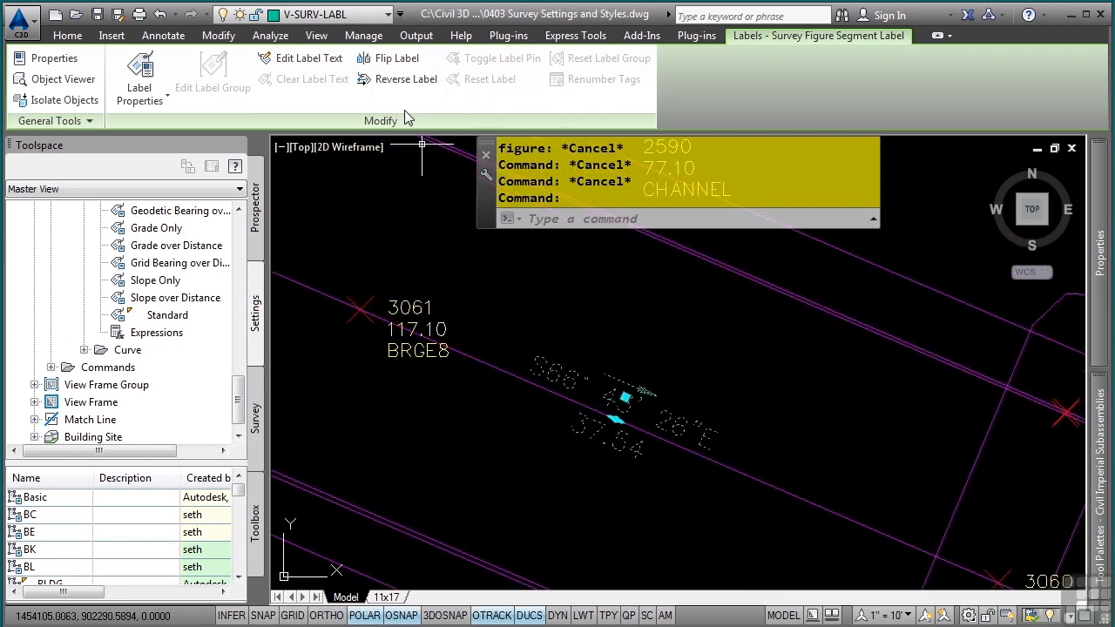
left_click(400, 84)
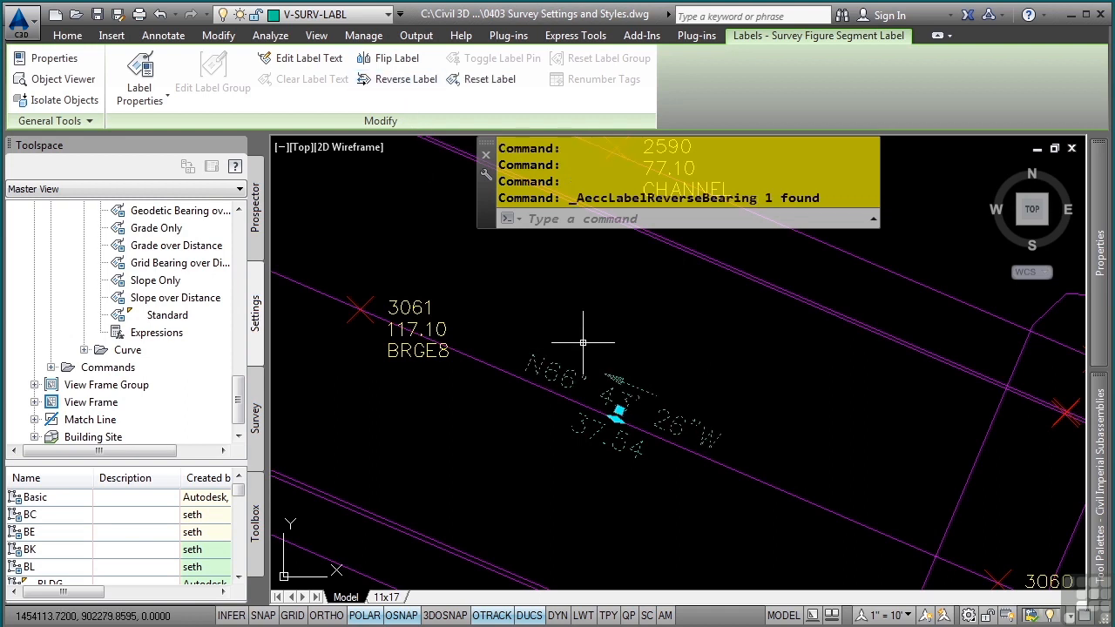
left_click(394, 58)
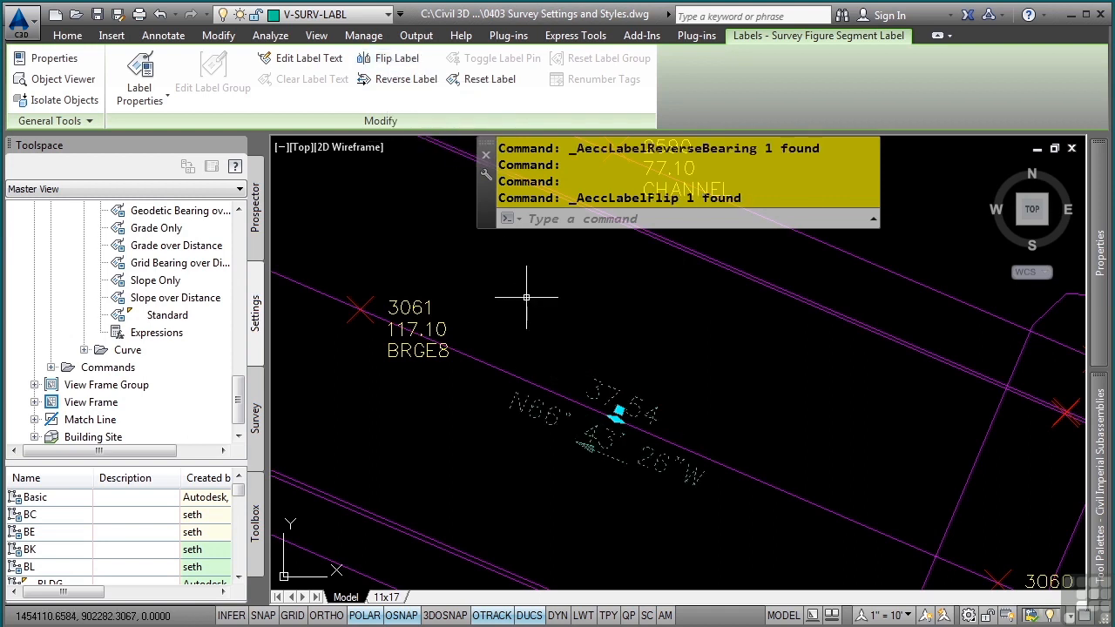
left_click(487, 79)
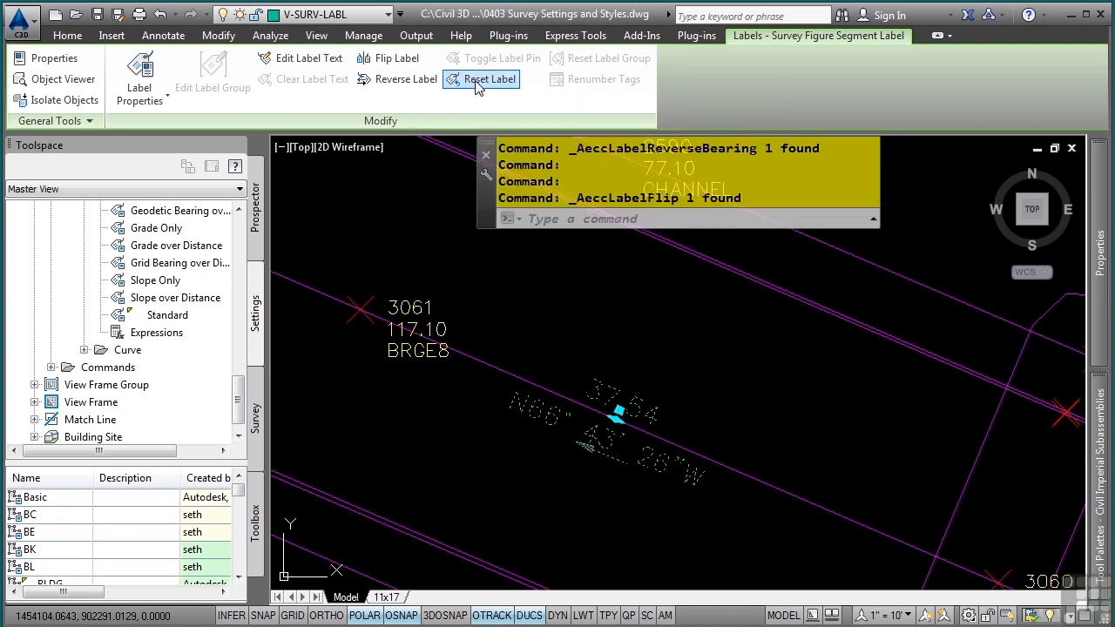
Step: Move the segment label along the bridge line toward point 3060 and deselect it
left_click(618, 411)
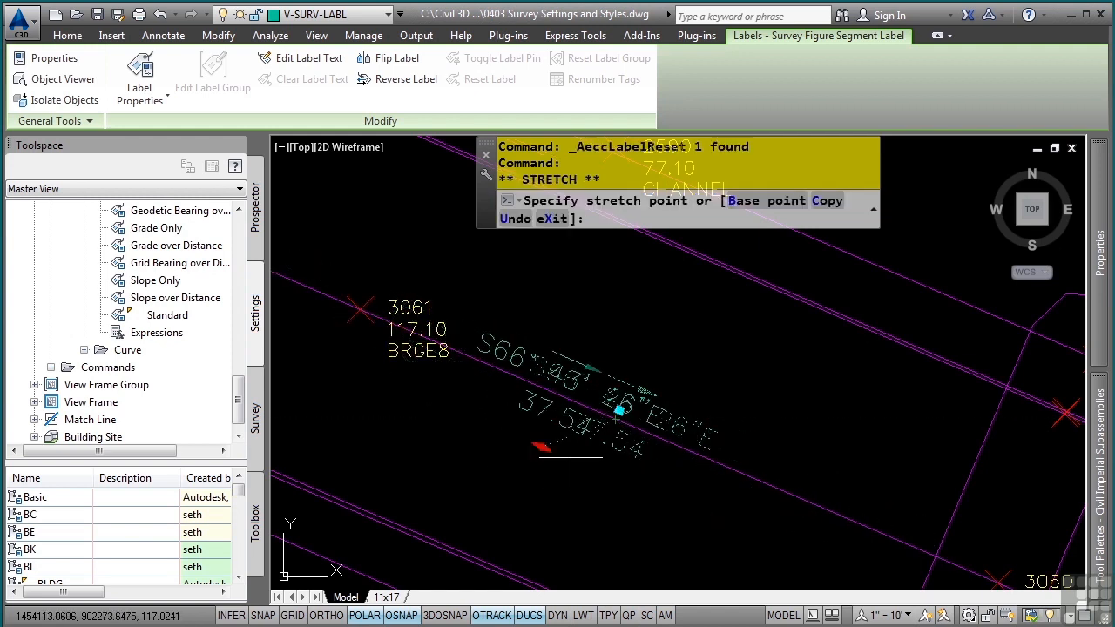
left_click(701, 448)
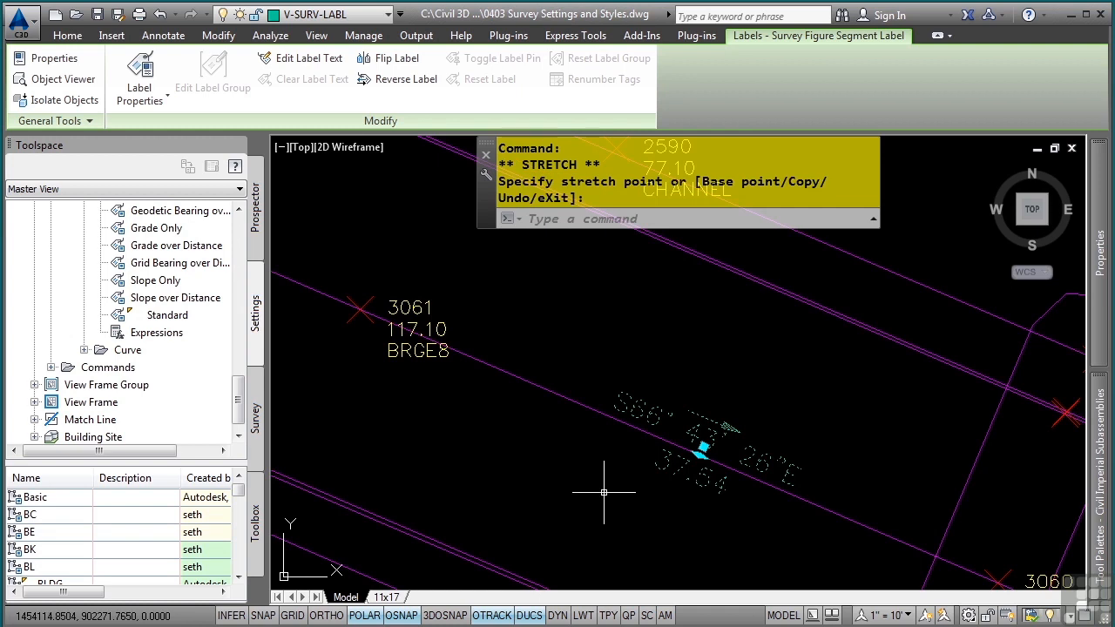
key("Escape")
key("Escape")
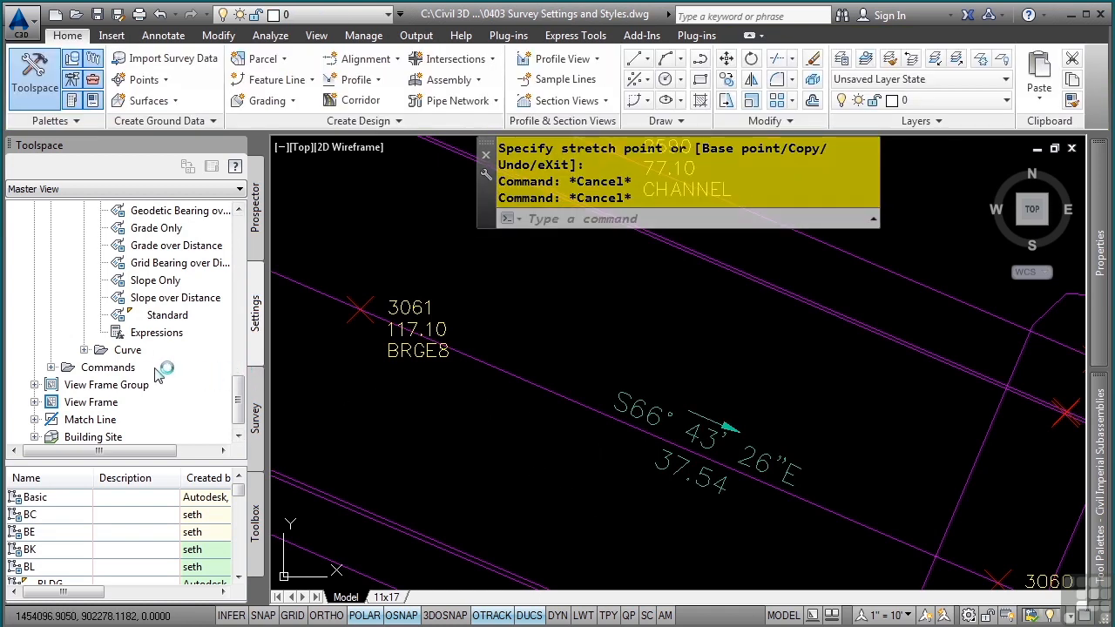
Step: Collapse the survey figure settings and list the network styles available for survey networks
scroll(148, 372, "up", 3)
scroll(148, 373, "up", 2)
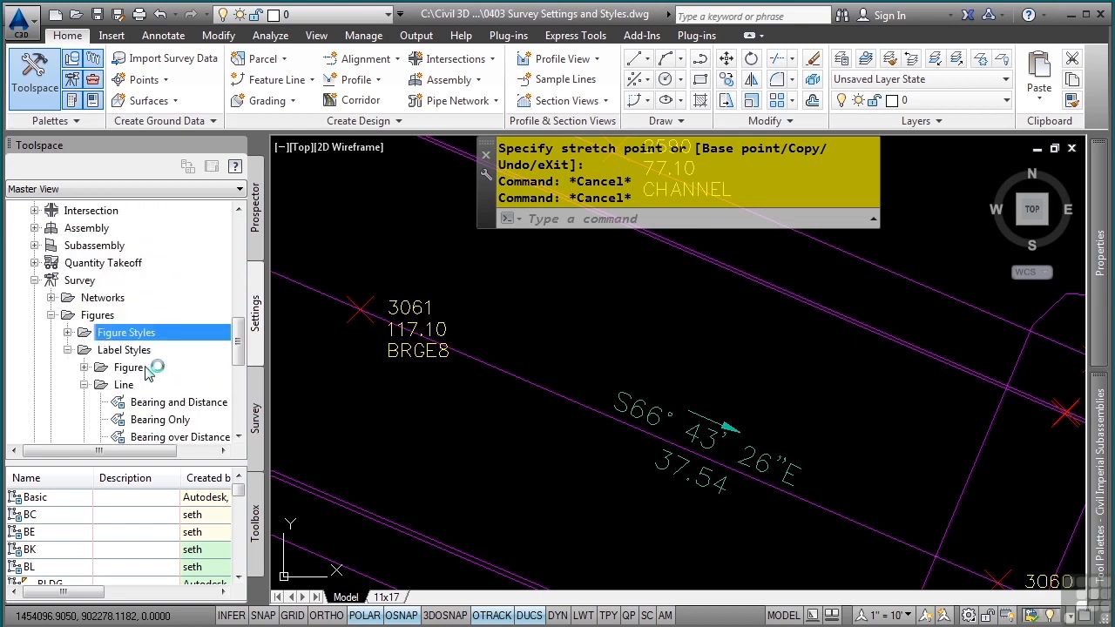
left_click(51, 315)
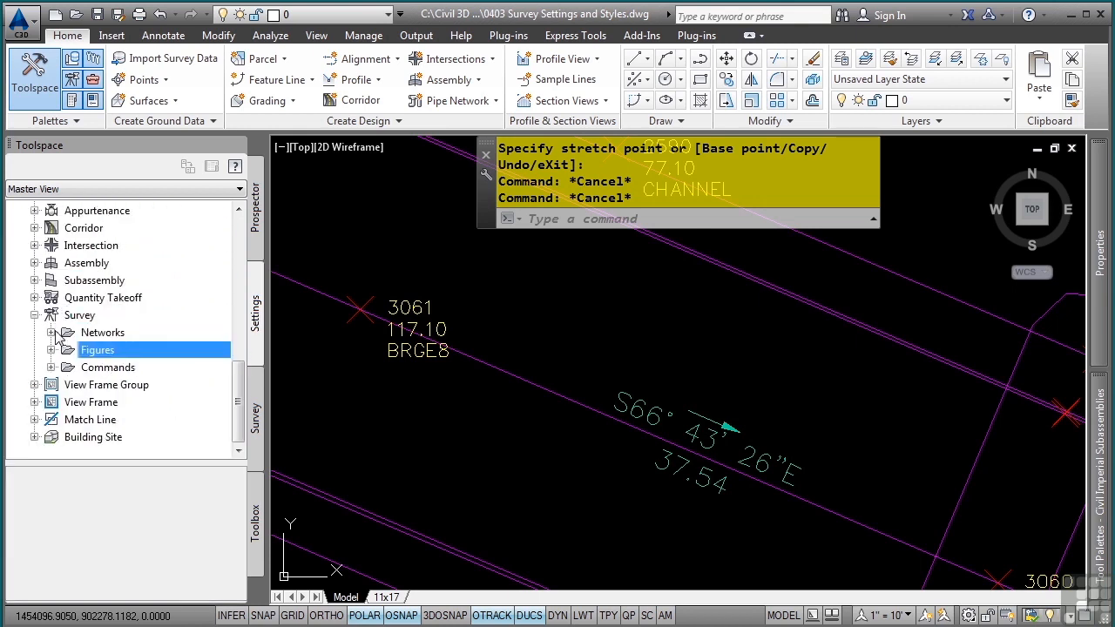
left_click(52, 333)
left_click(68, 350)
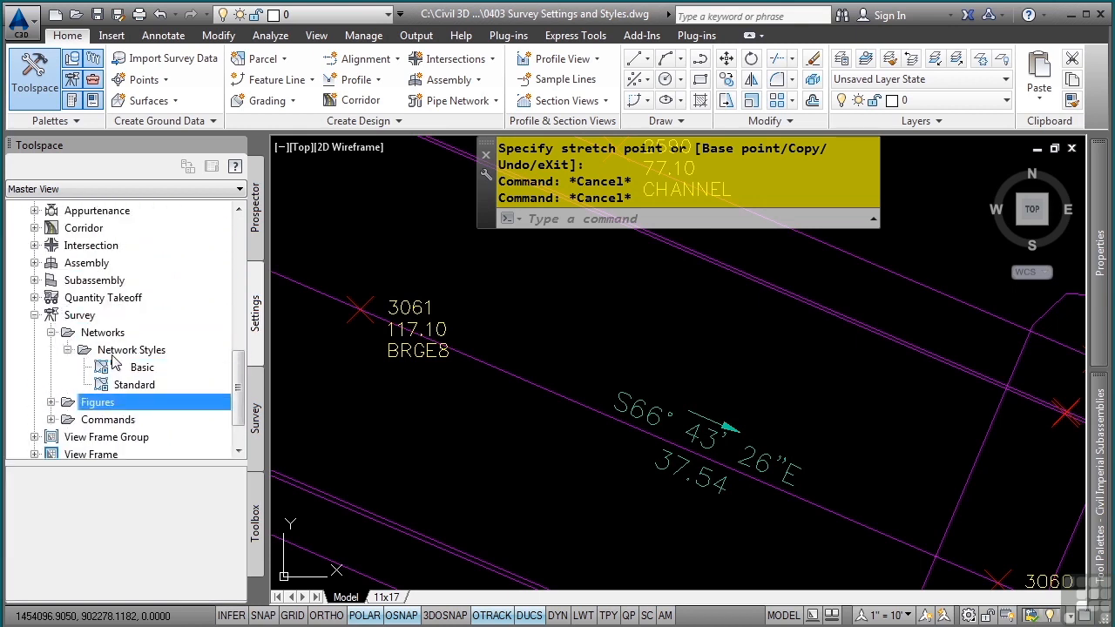
Step: Review the Basic network style's marker components, 3D geometry and plan display settings
mouse_move(141, 375)
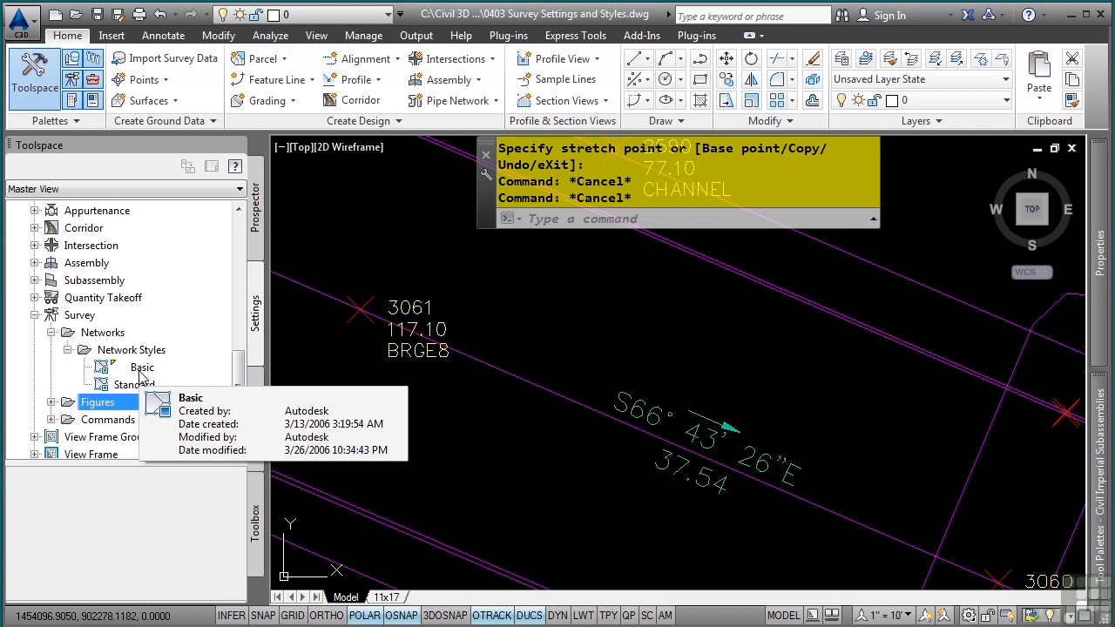
double_click(140, 372)
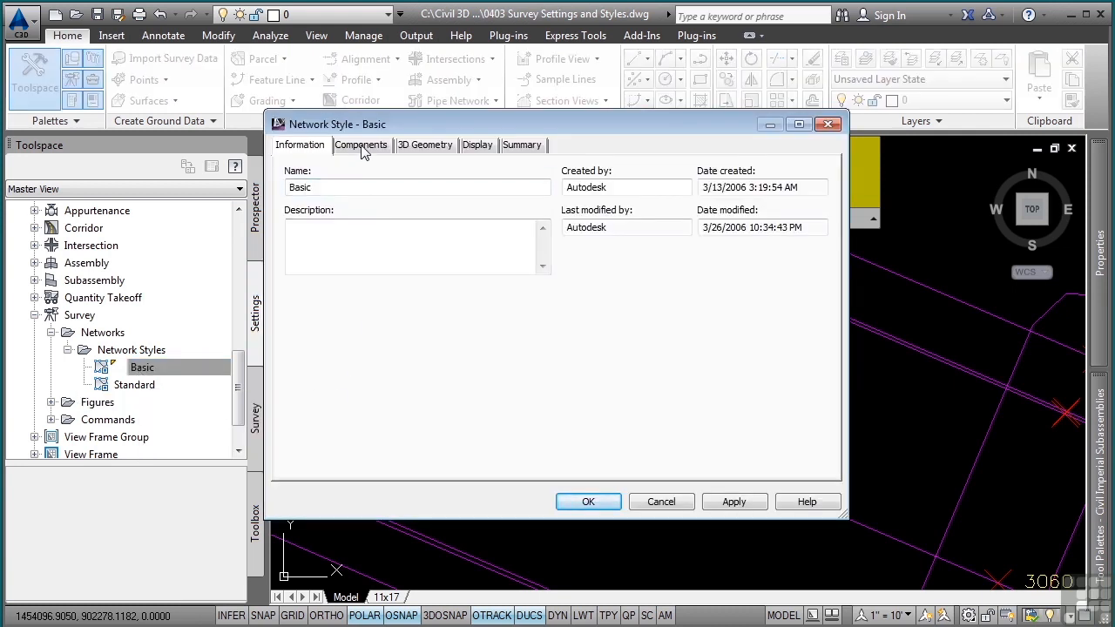
left_click(362, 147)
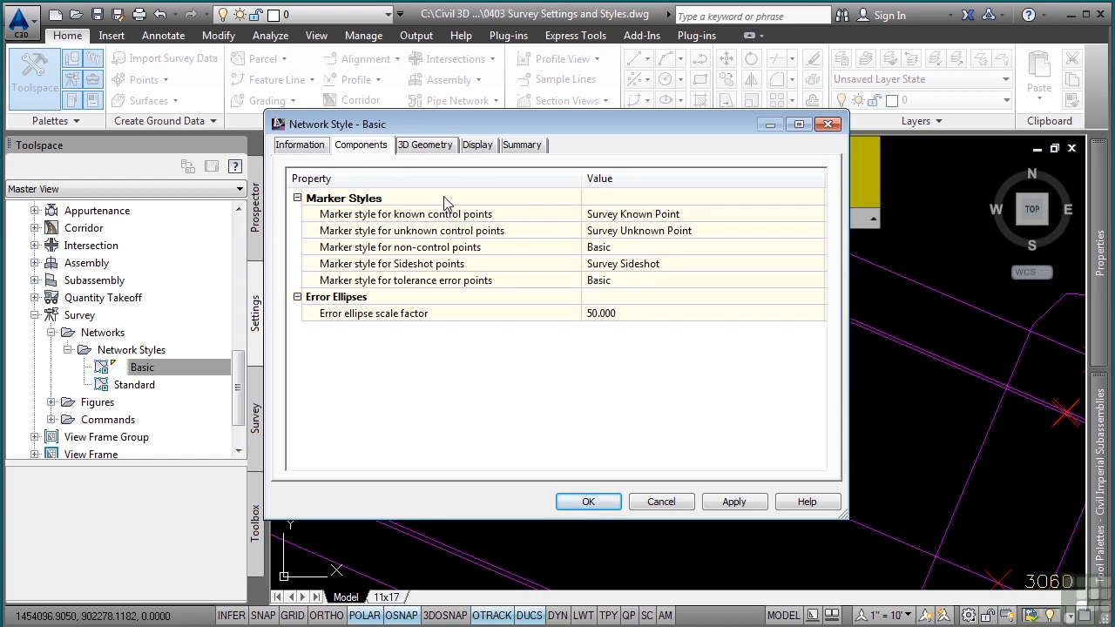
left_click(426, 146)
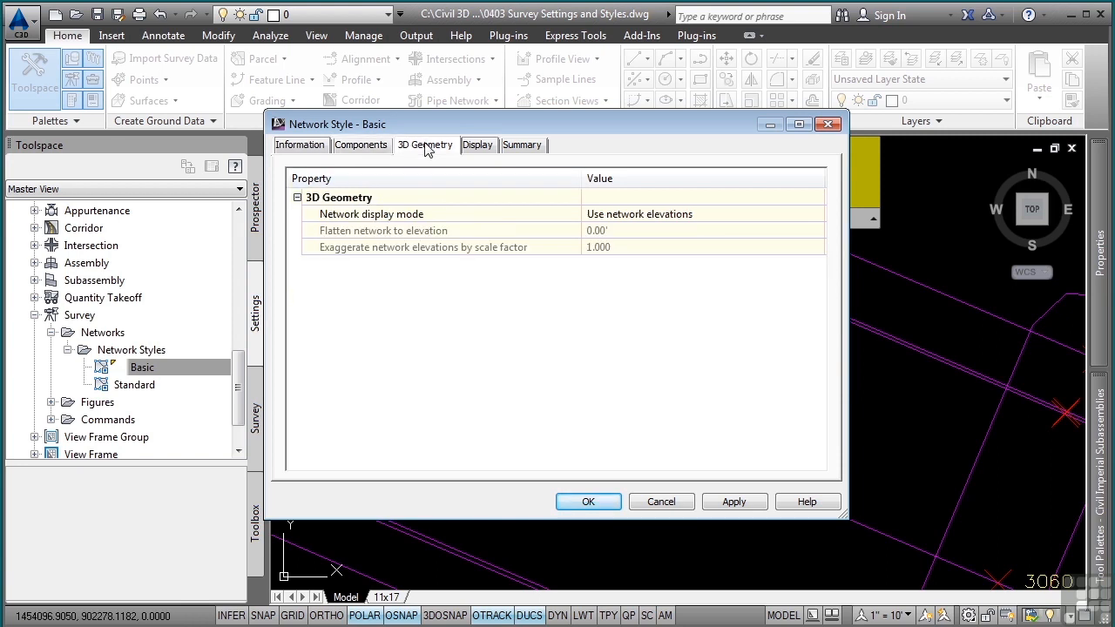
left_click(471, 147)
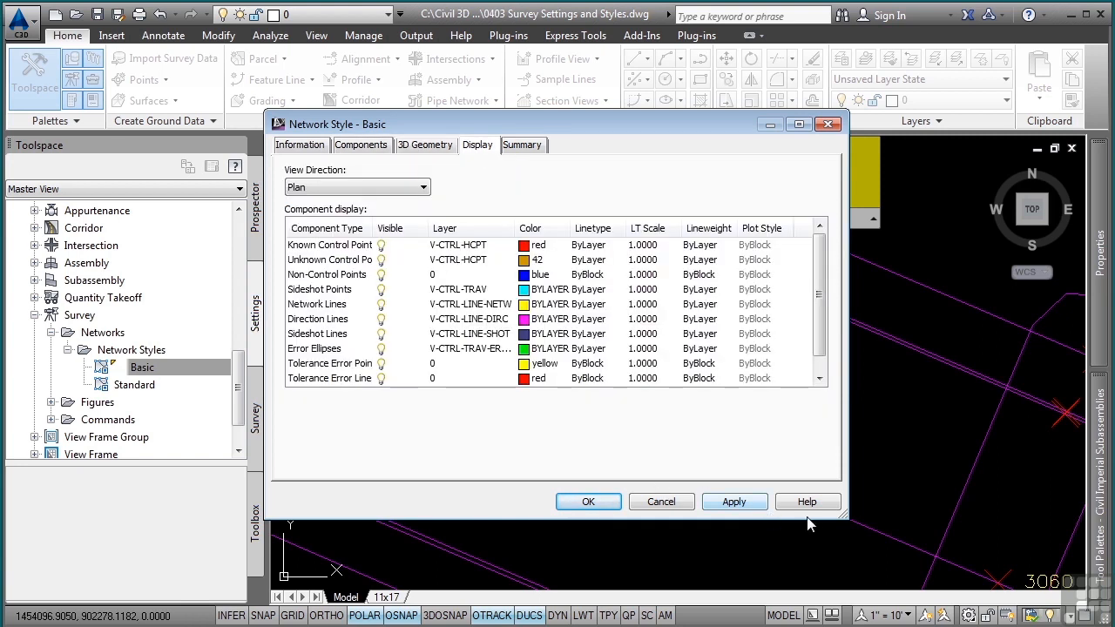
Step: Enlarge the Basic network style's dialog to show all display components, and view their settings for the Model view direction
left_click_drag(842, 513, 853, 555)
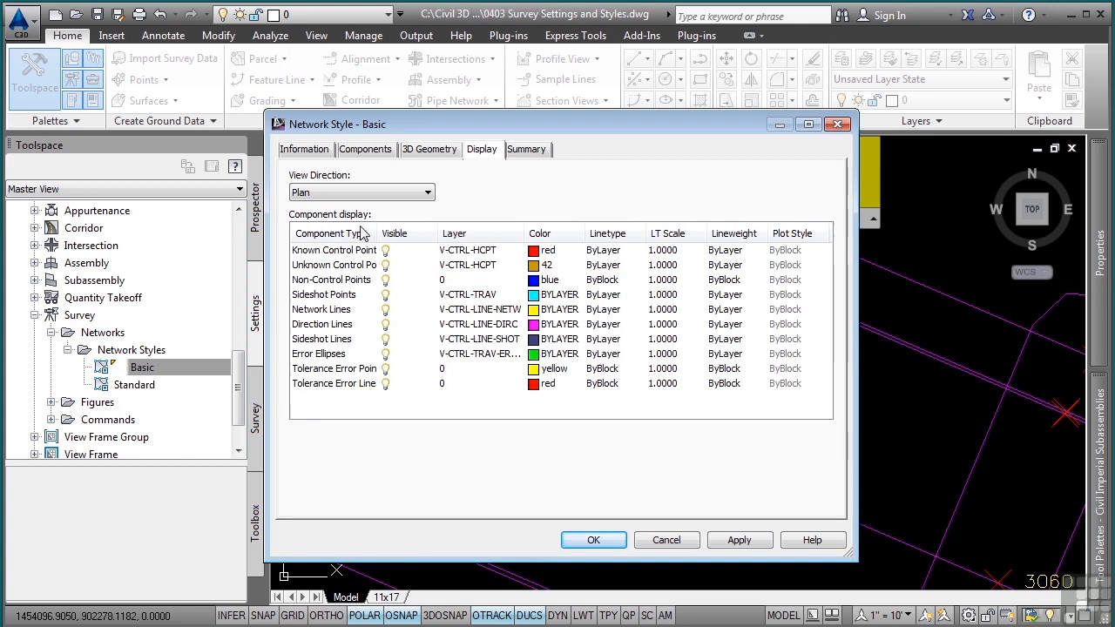
left_click(393, 196)
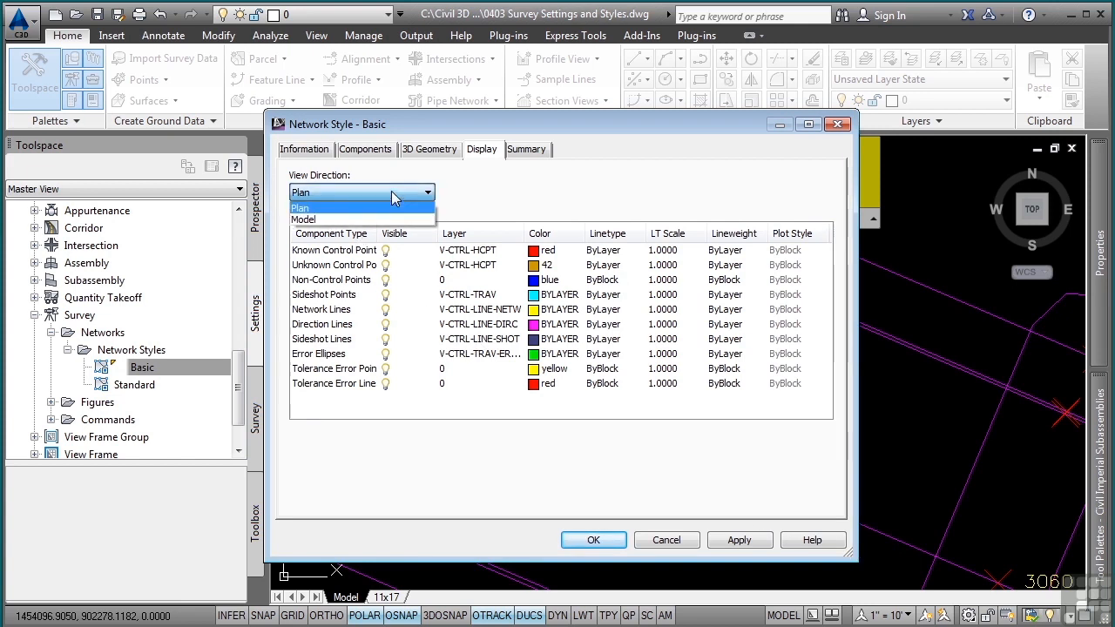
left_click(392, 196)
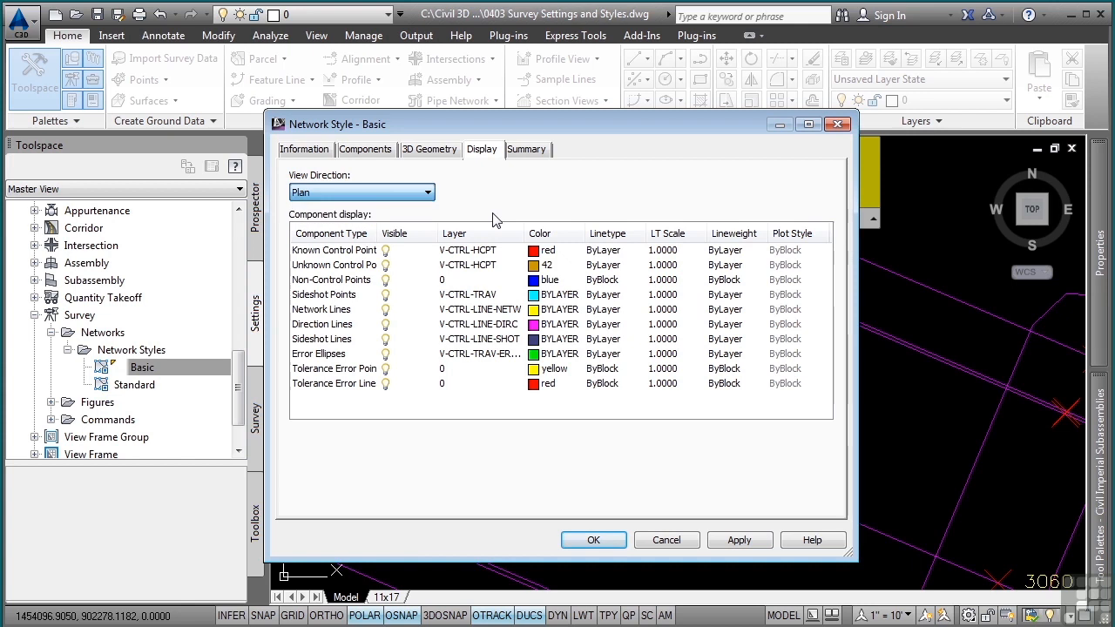
left_click(395, 202)
left_click(369, 220)
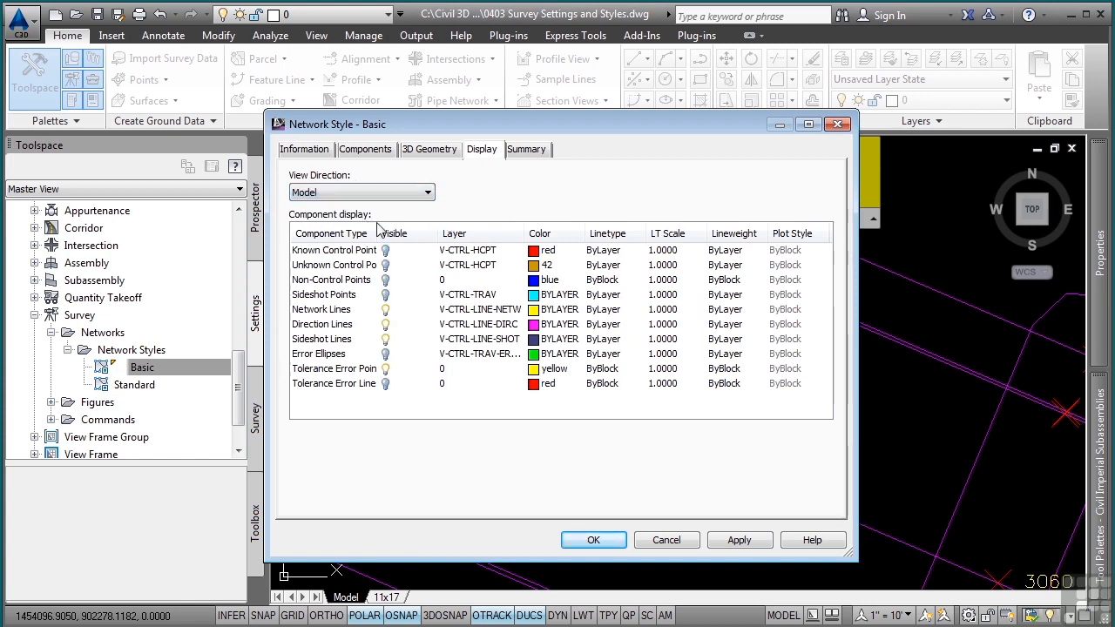